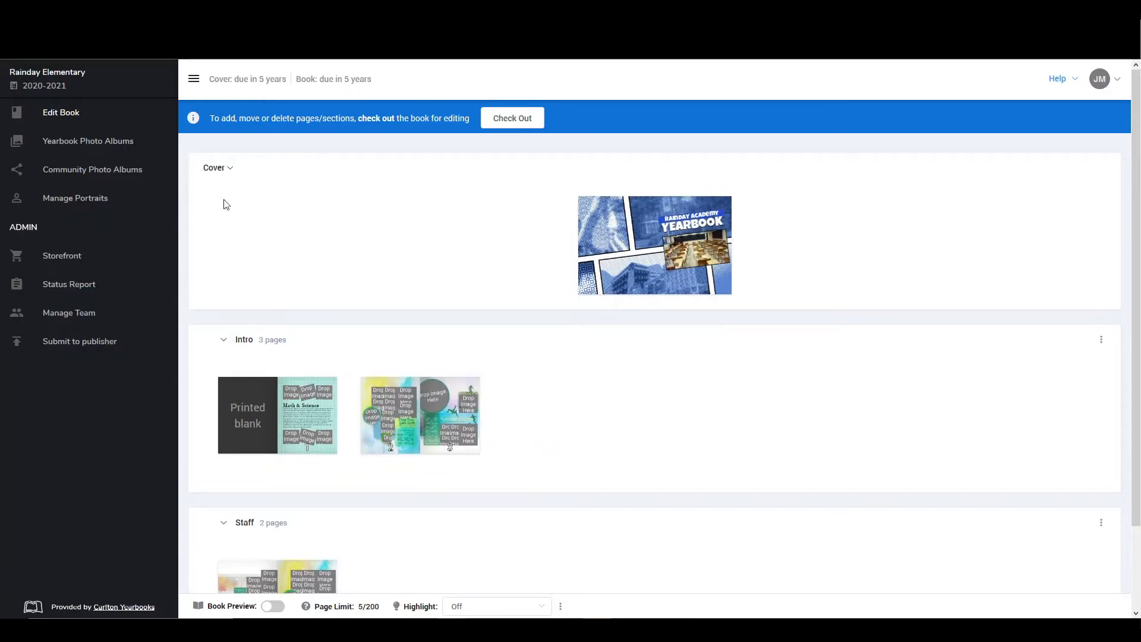
# Create a new yearbook photo album named Kindergarten
pyautogui.click(117, 150)
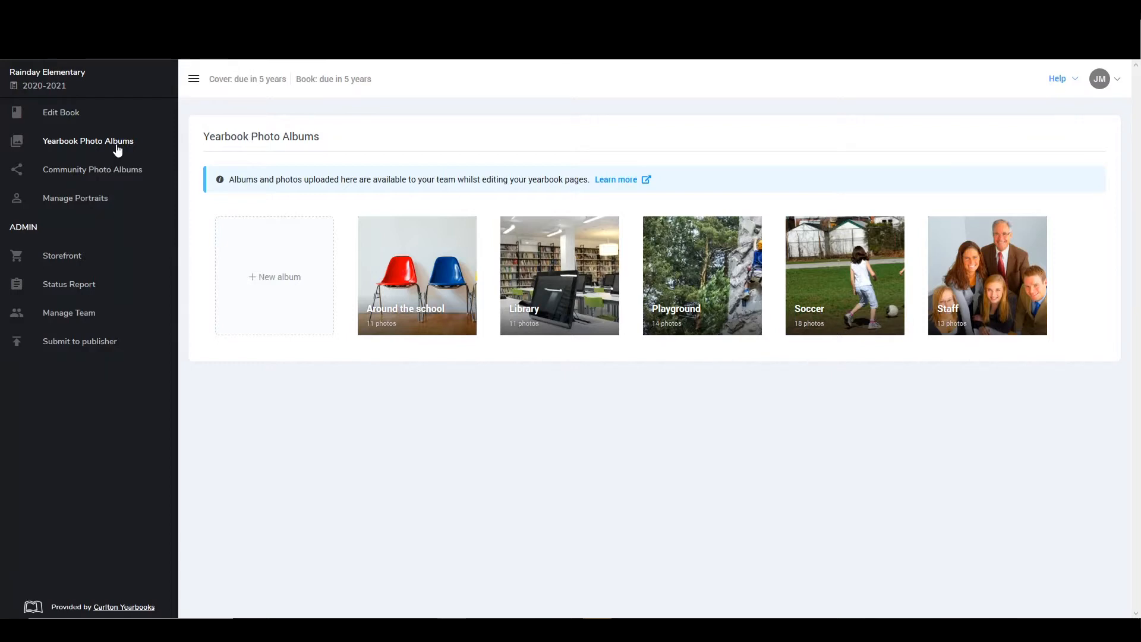
pyautogui.click(265, 291)
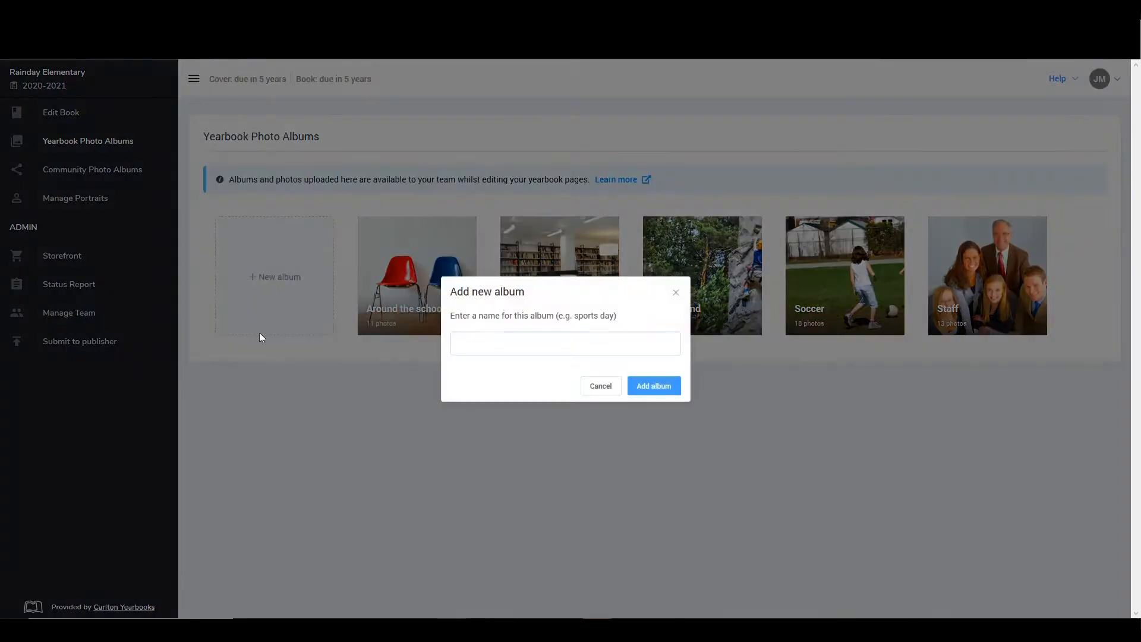
pyautogui.write('Kin')
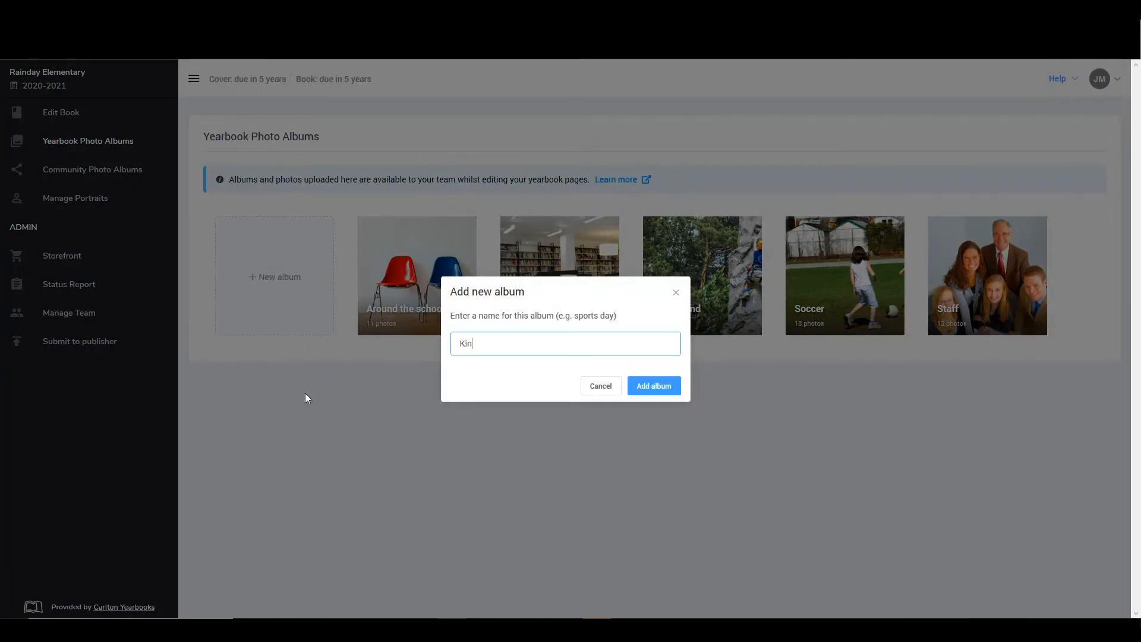
pyautogui.write('dergarten')
pyautogui.click(654, 386)
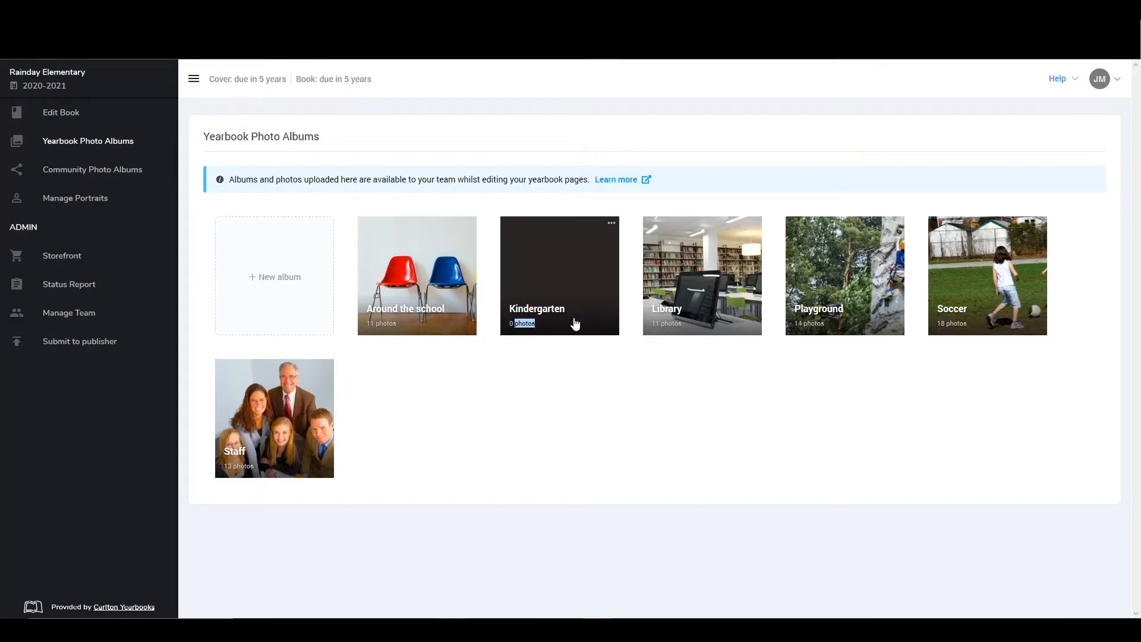
# Upload all the photos from the desktop's Kinder folder, Kindergarten (1) to (15), into the Kindergarten album
pyautogui.click(576, 282)
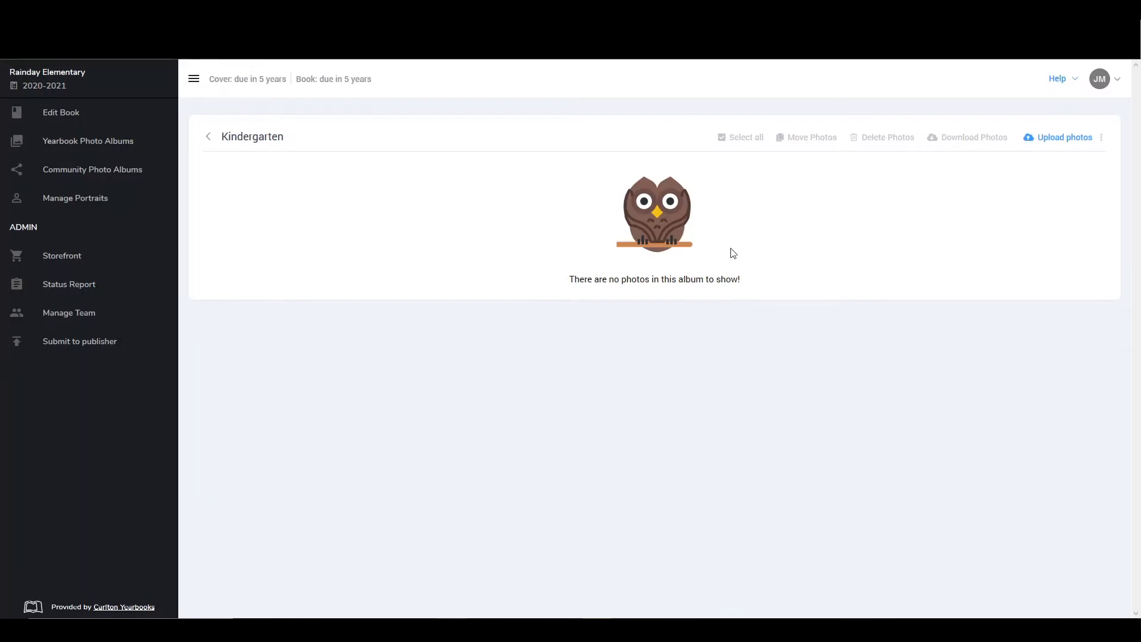
pyautogui.click(1075, 143)
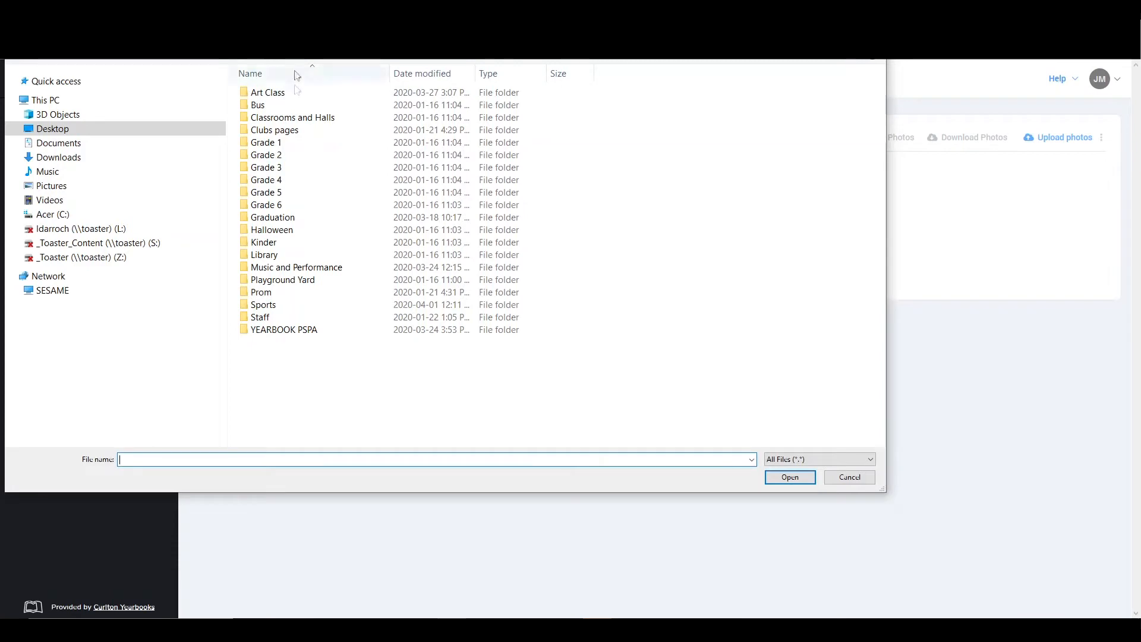
pyautogui.click(268, 247)
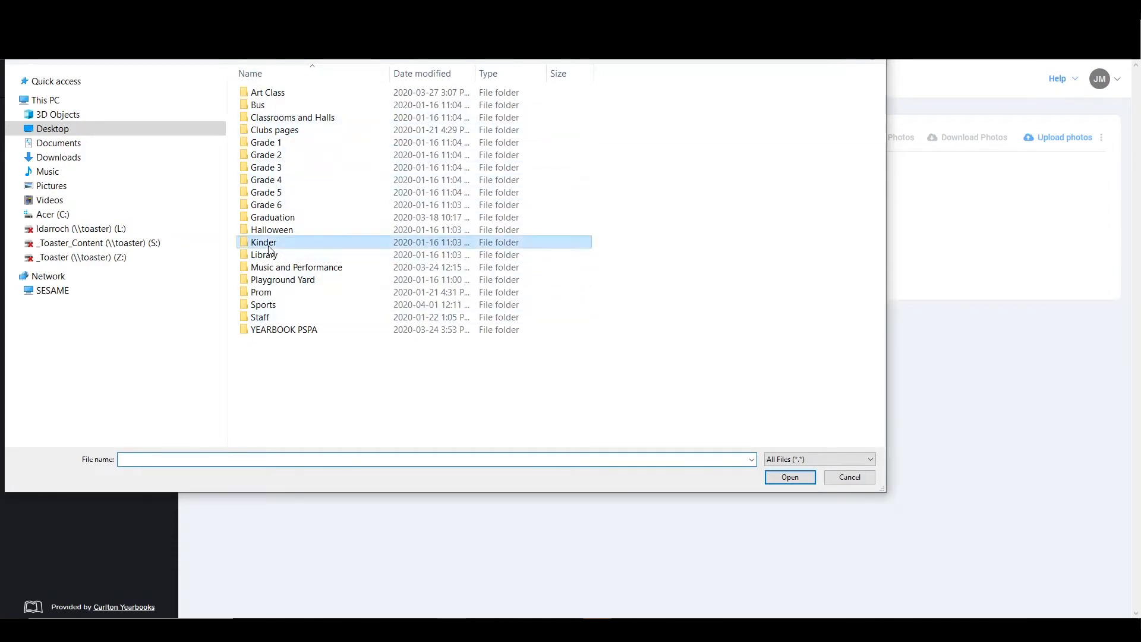
pyautogui.doubleClick(269, 248)
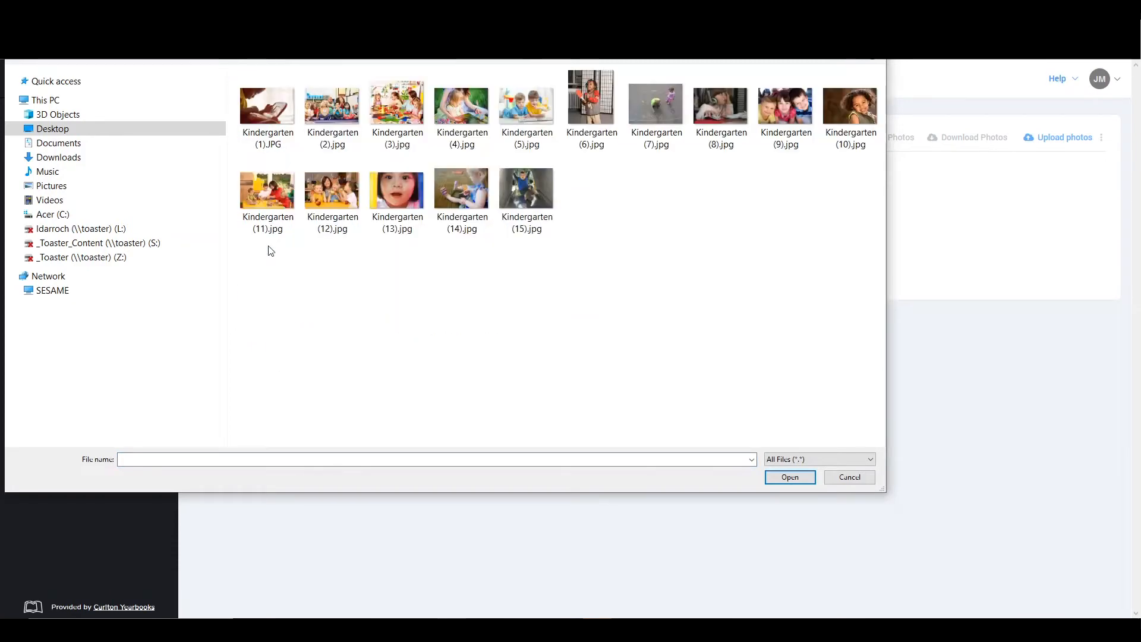
pyautogui.click(257, 122)
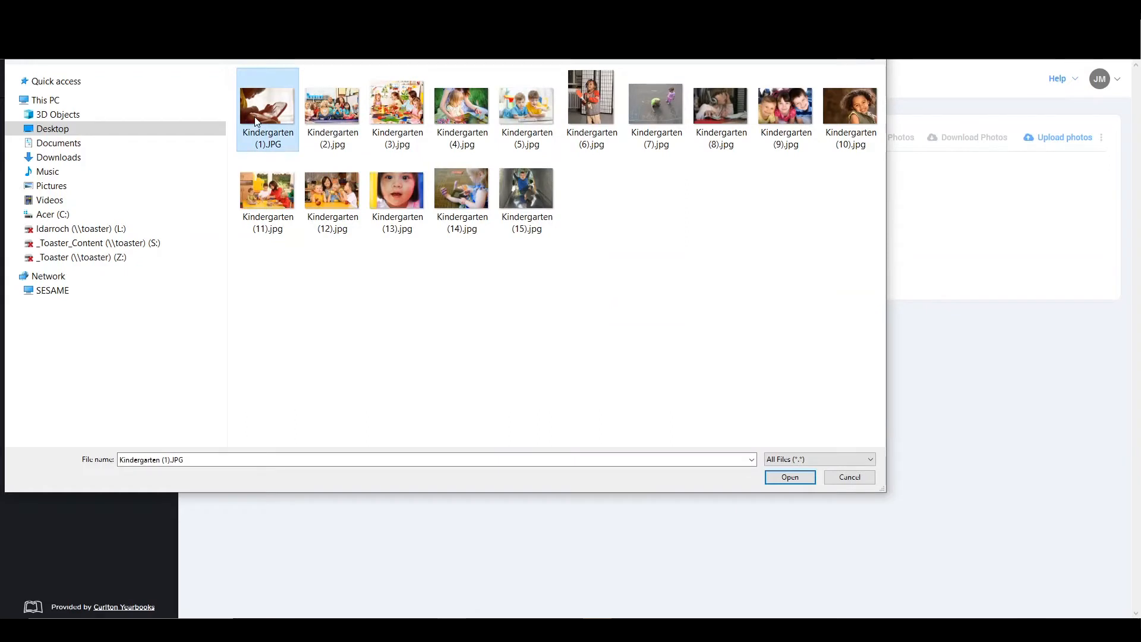
pyautogui.keyDown('ctrl'); pyautogui.click(335, 114); pyautogui.keyUp('ctrl')
pyautogui.keyDown('ctrl'); pyautogui.click(396, 137); pyautogui.keyUp('ctrl')
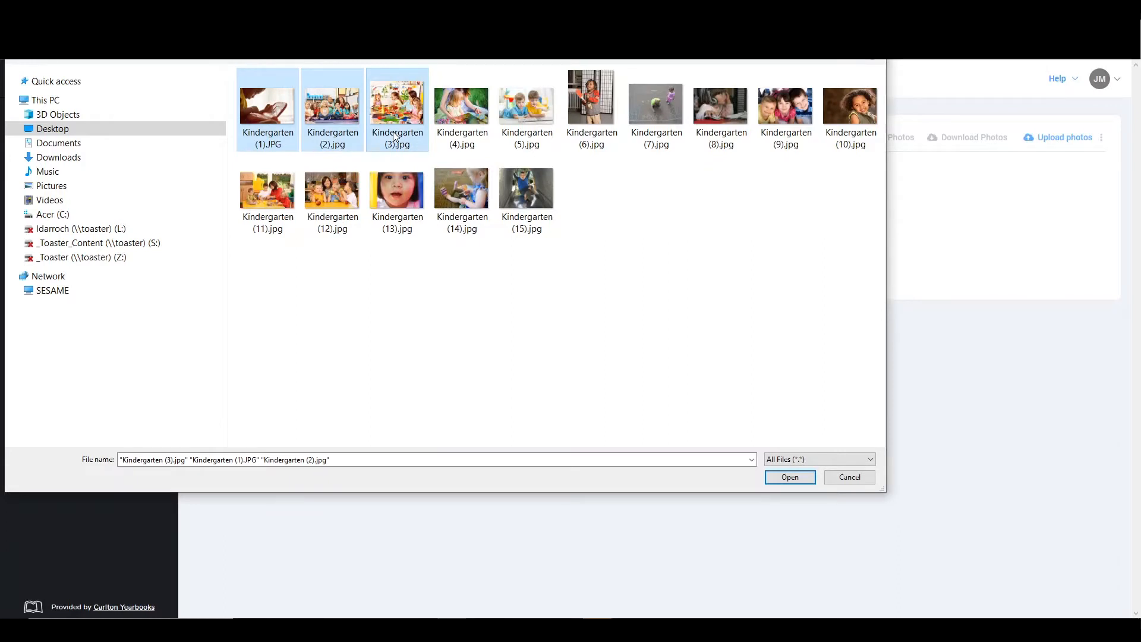
pyautogui.hotkey('ctrl', 'a')
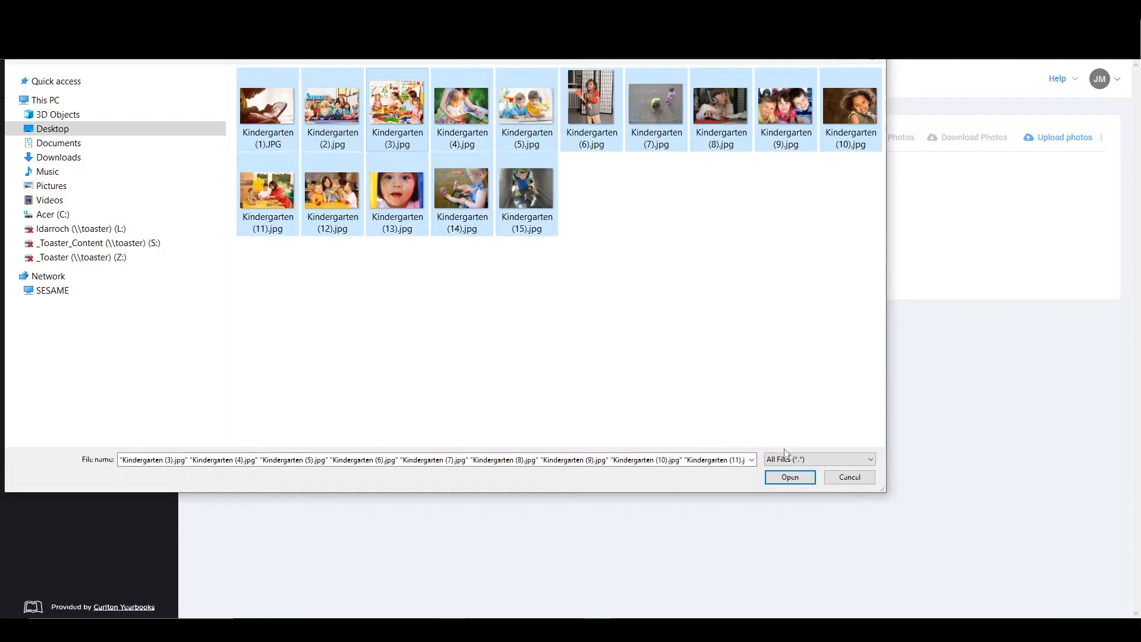
pyautogui.click(793, 479)
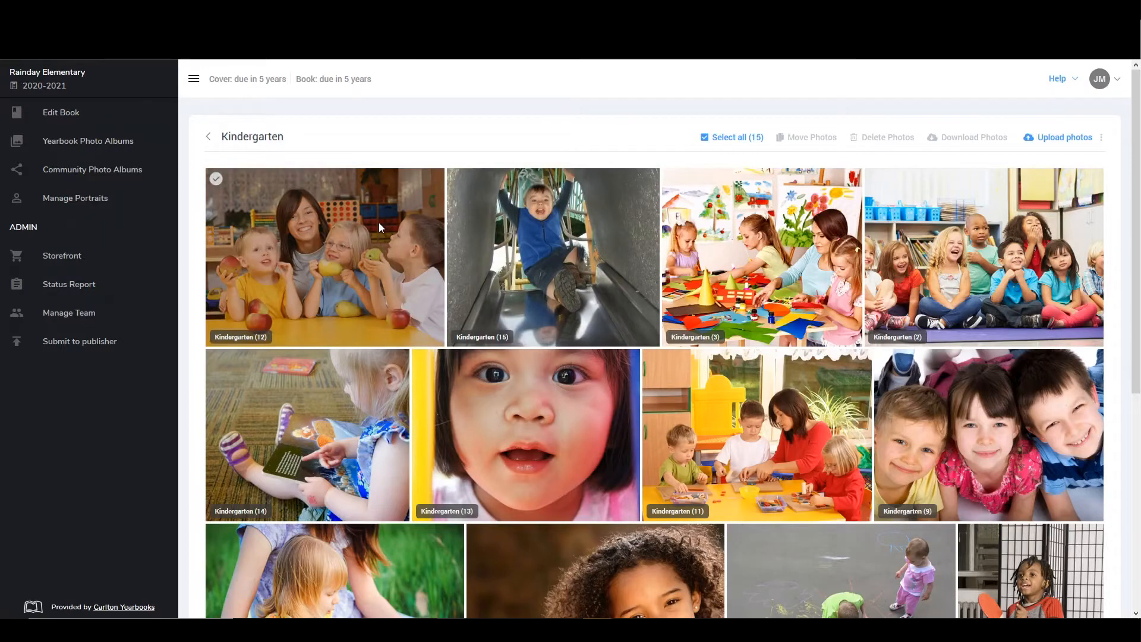
pyautogui.click(217, 180)
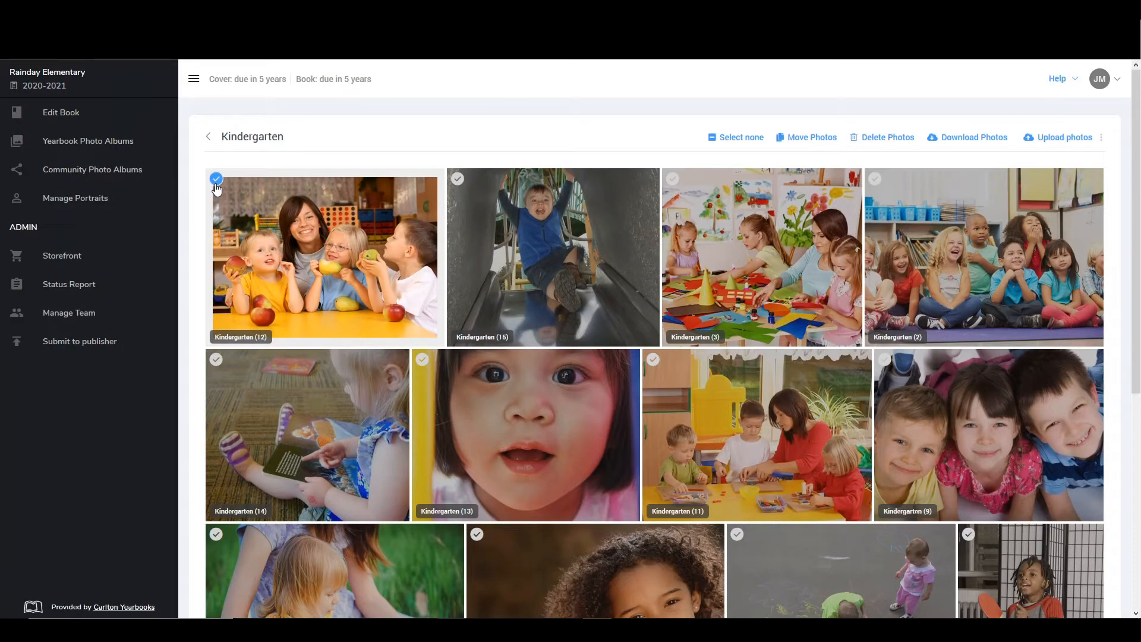
pyautogui.click(456, 179)
pyautogui.click(676, 183)
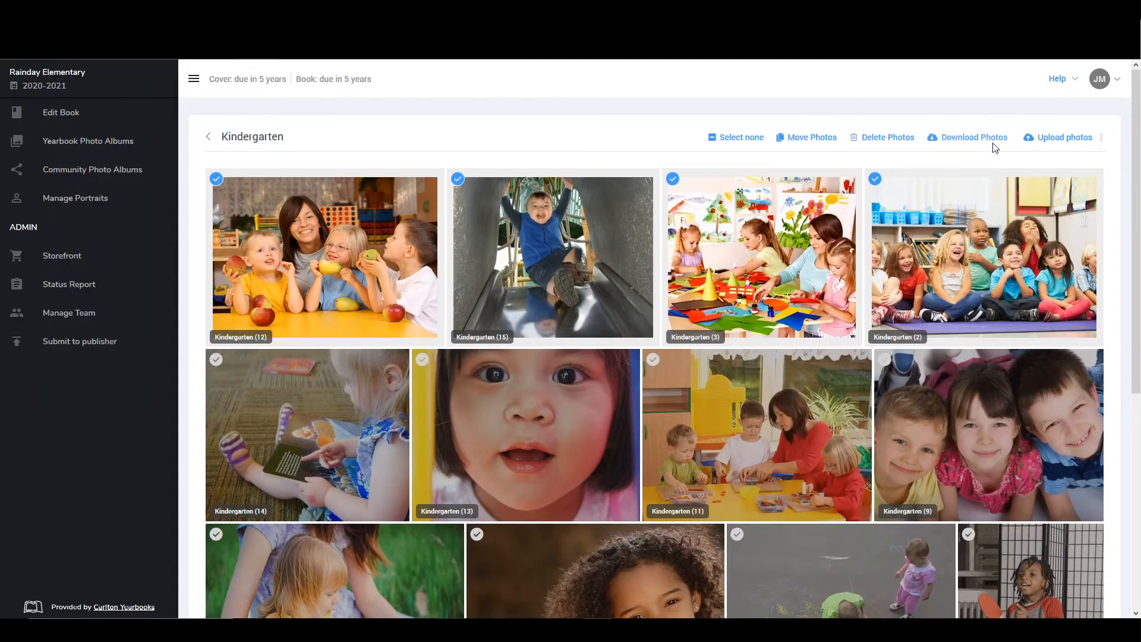
pyautogui.click(807, 143)
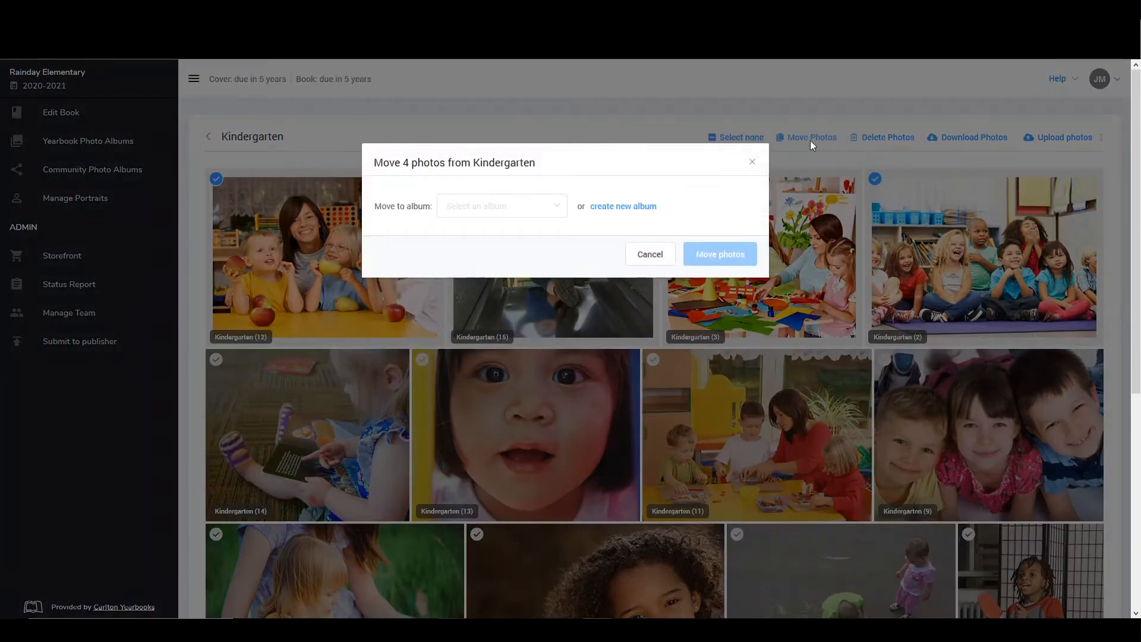
pyautogui.click(561, 207)
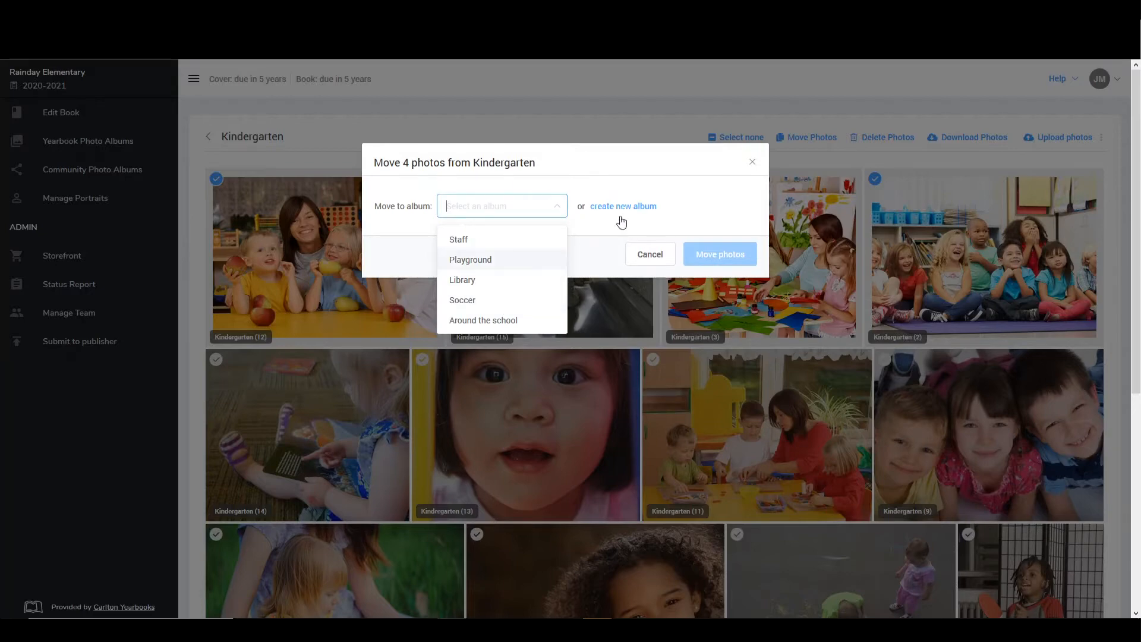
pyautogui.click(753, 163)
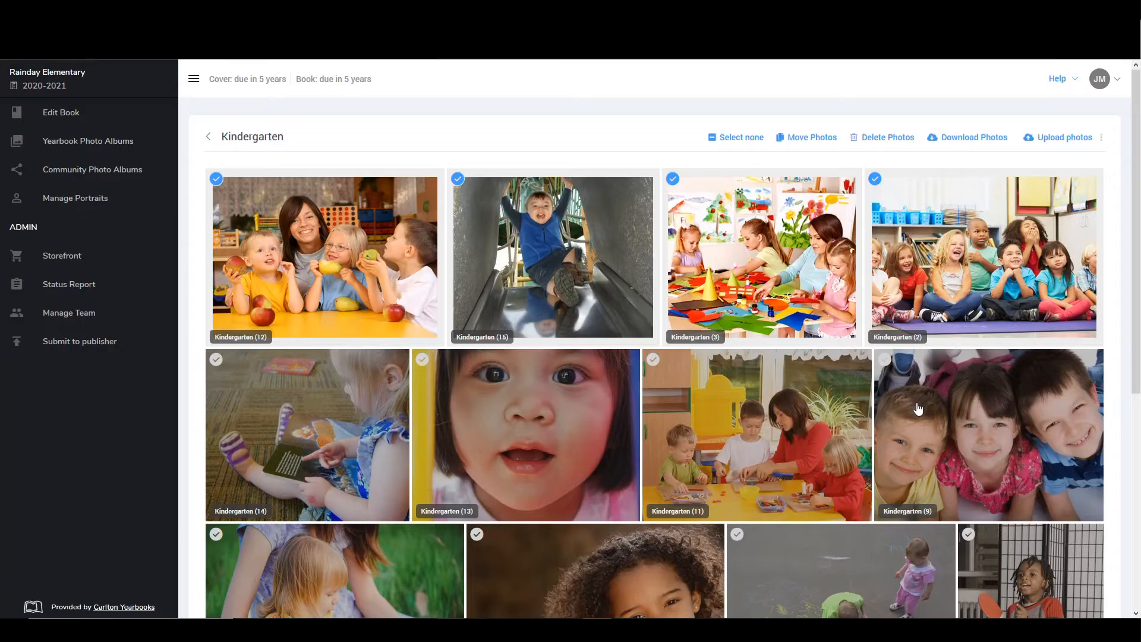
pyautogui.click(727, 145)
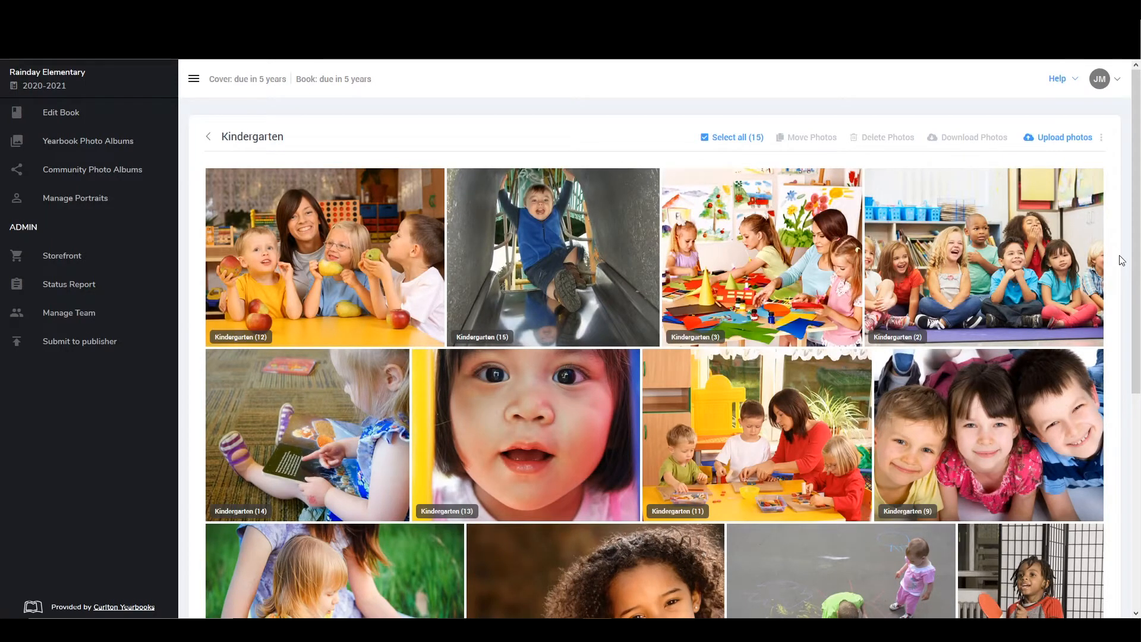
# Hide the photo file names in the Kindergarten album and show them again
pyautogui.click(1101, 140)
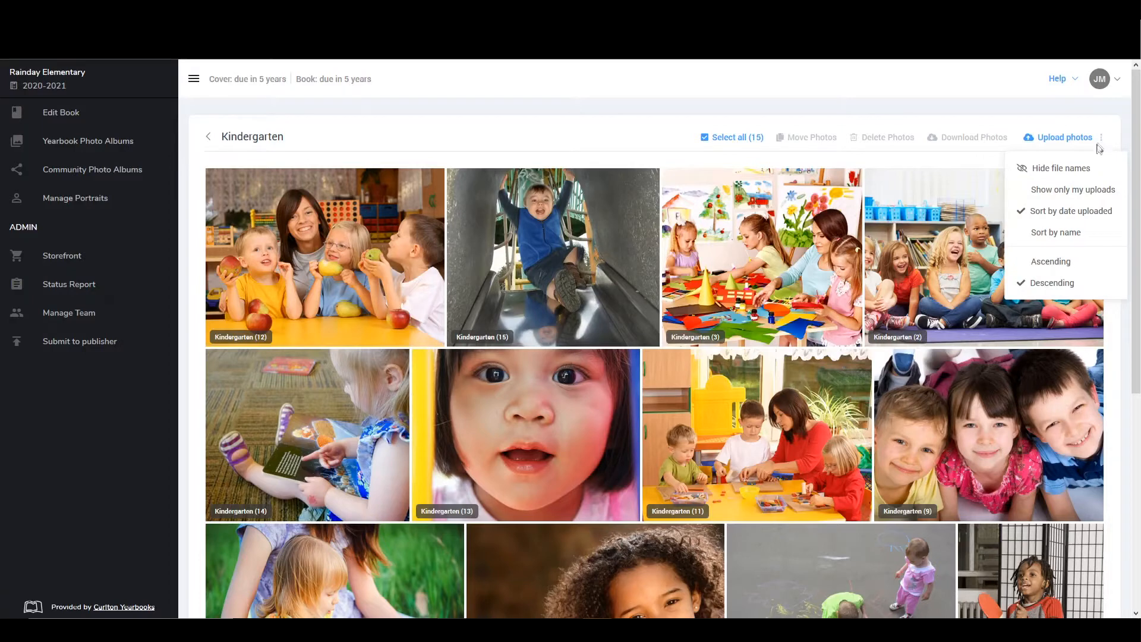
pyautogui.click(1068, 179)
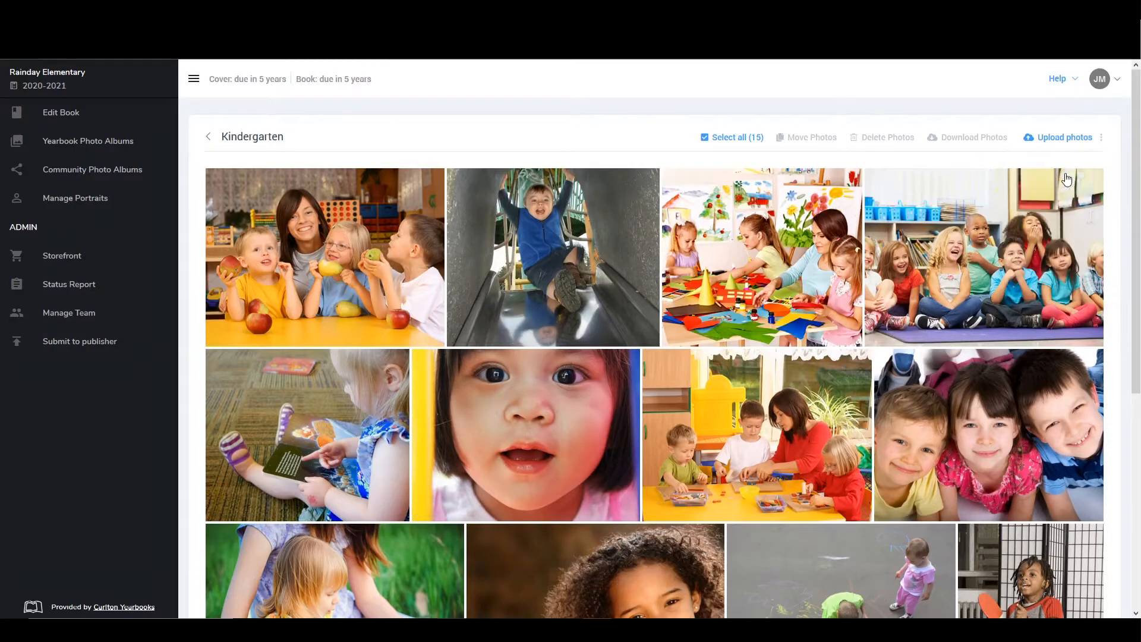
pyautogui.click(1102, 138)
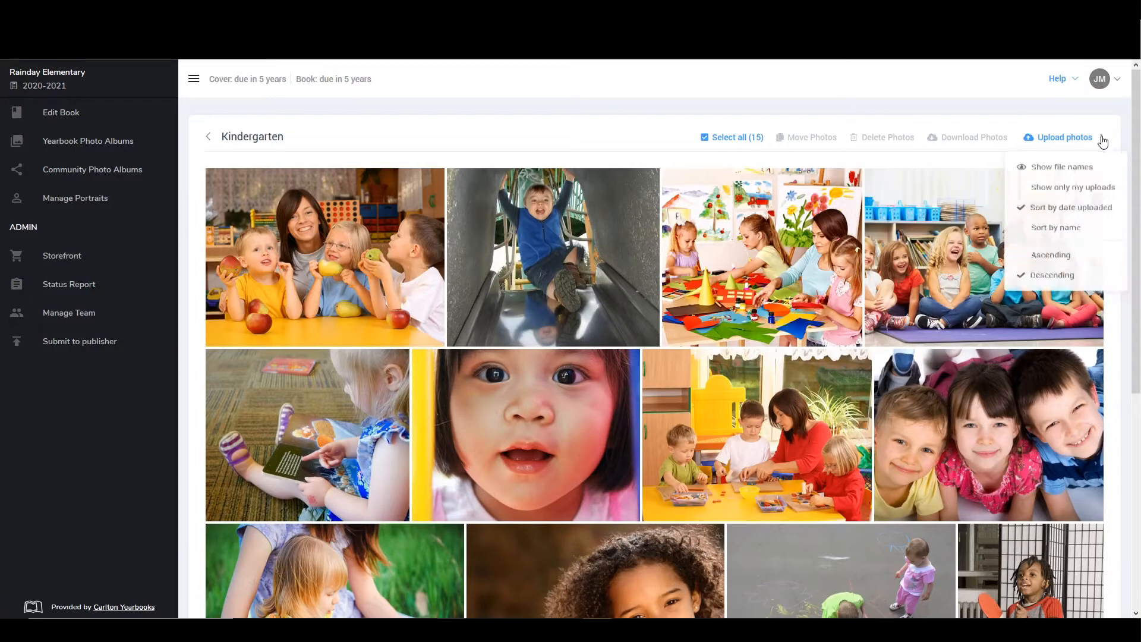
pyautogui.click(1076, 169)
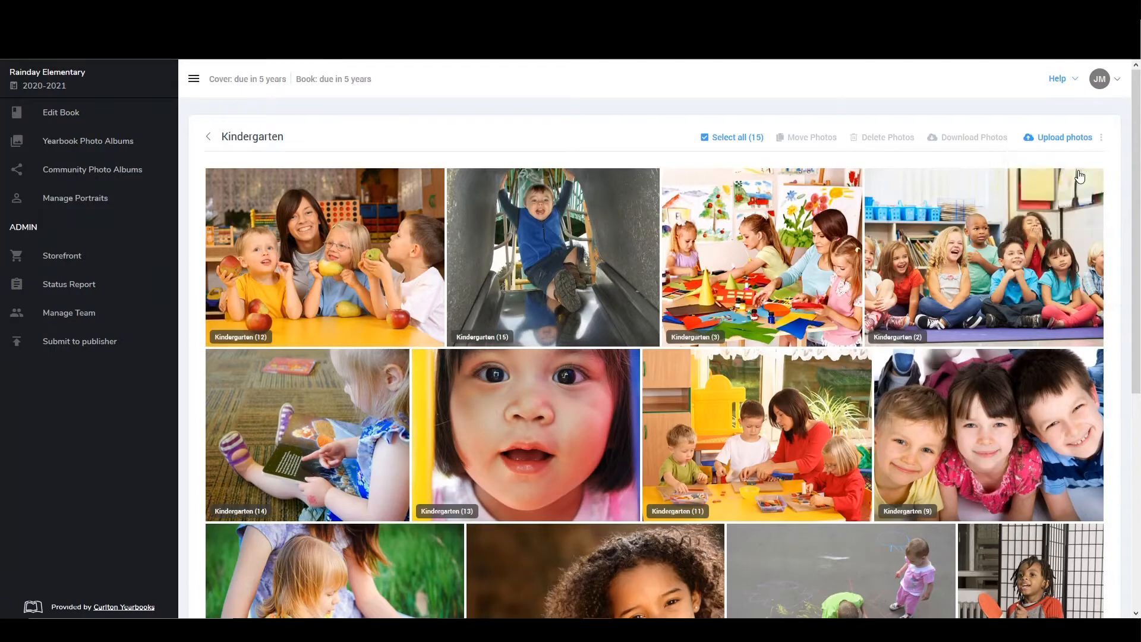
# Sort the Kindergarten album's photos by name in ascending order
pyautogui.click(1101, 140)
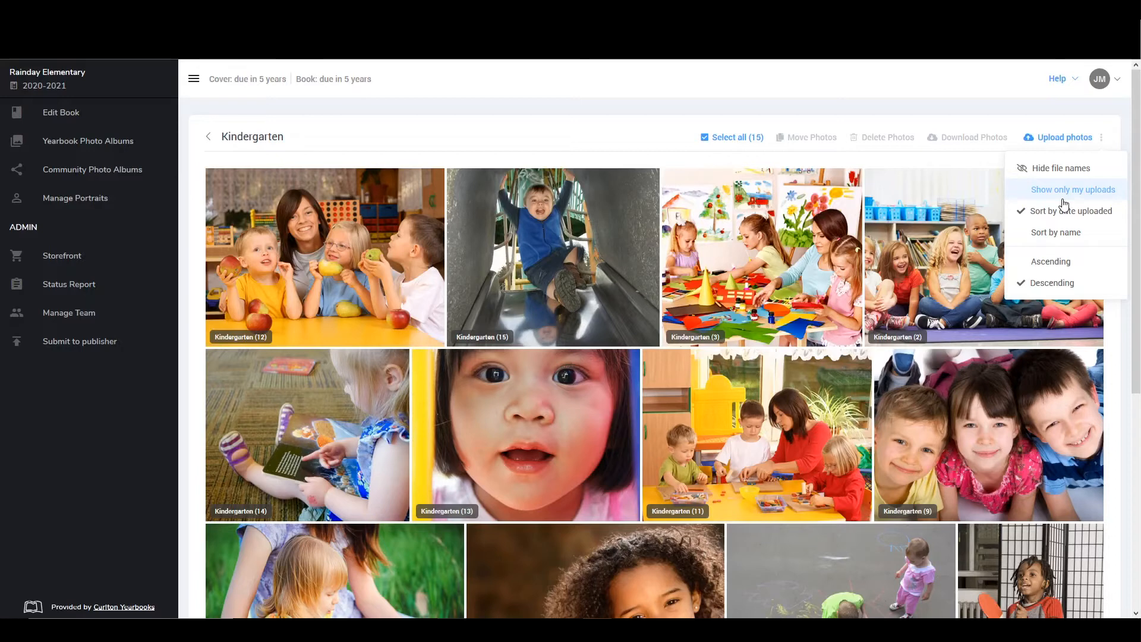
pyautogui.click(1039, 234)
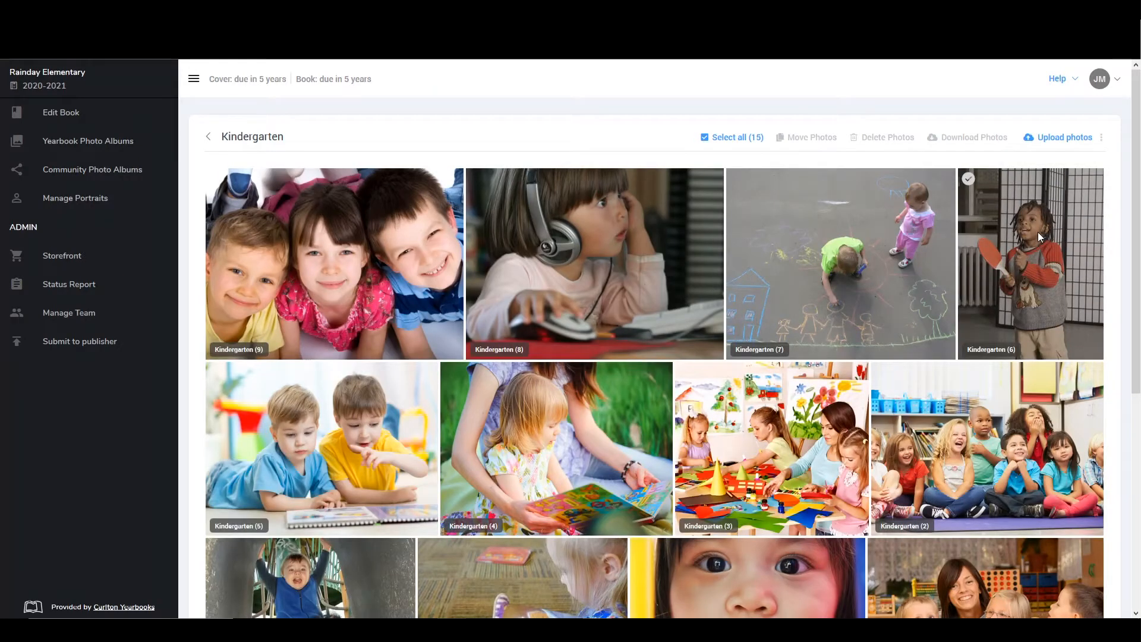
pyautogui.click(1102, 140)
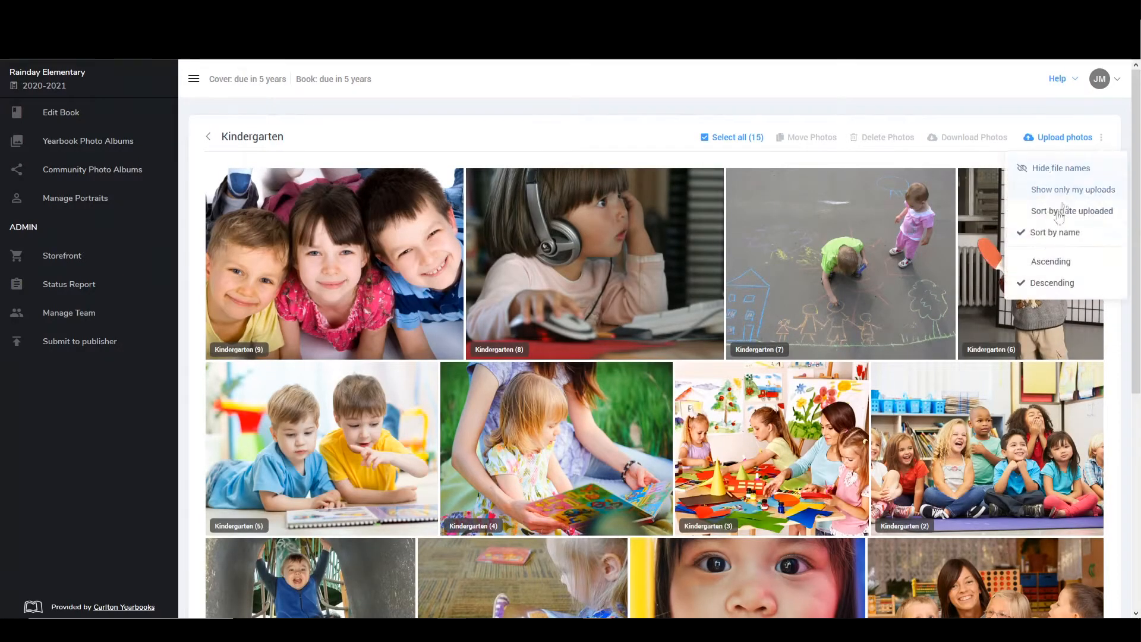
pyautogui.click(1039, 259)
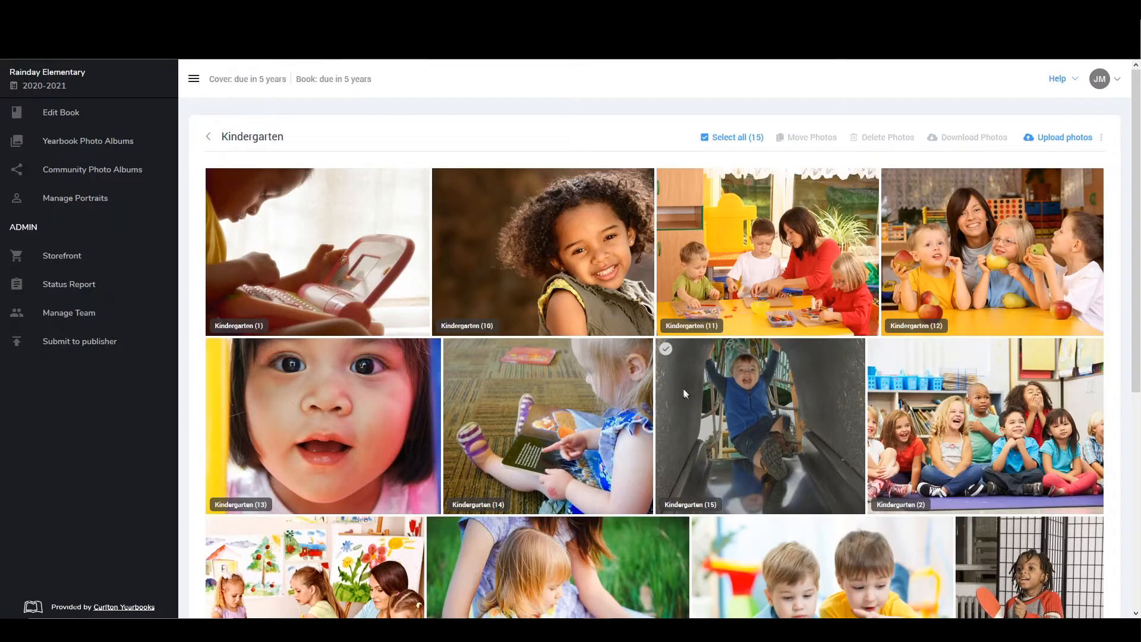
# Move the Kindergarten (15) photo from the Kindergarten album to the Playground album
pyautogui.click(666, 349)
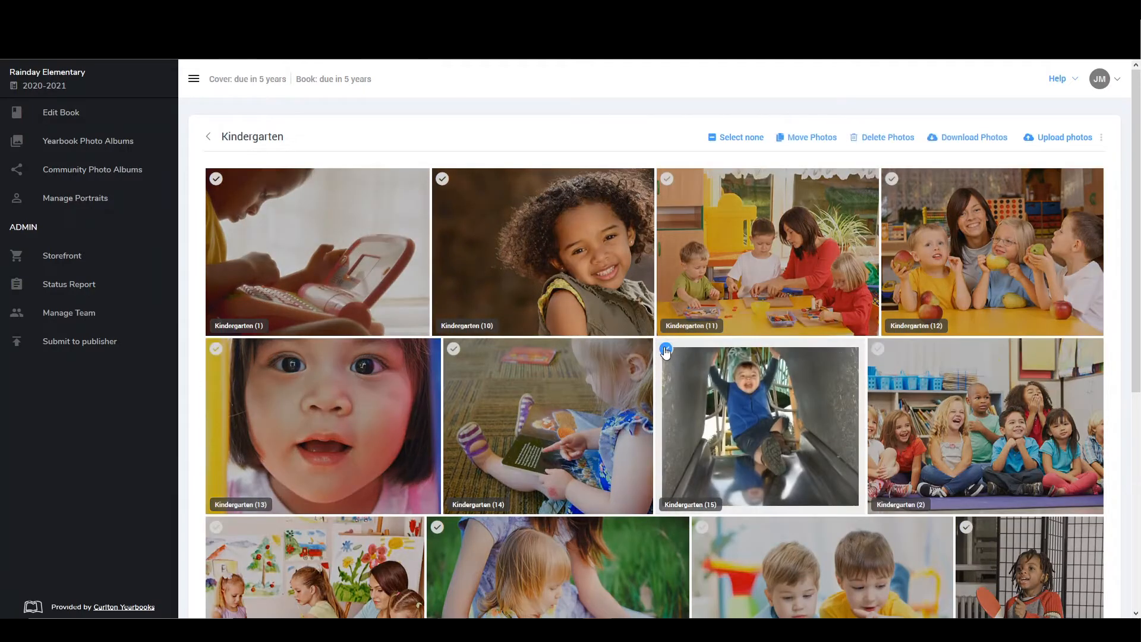
pyautogui.click(805, 141)
pyautogui.click(555, 211)
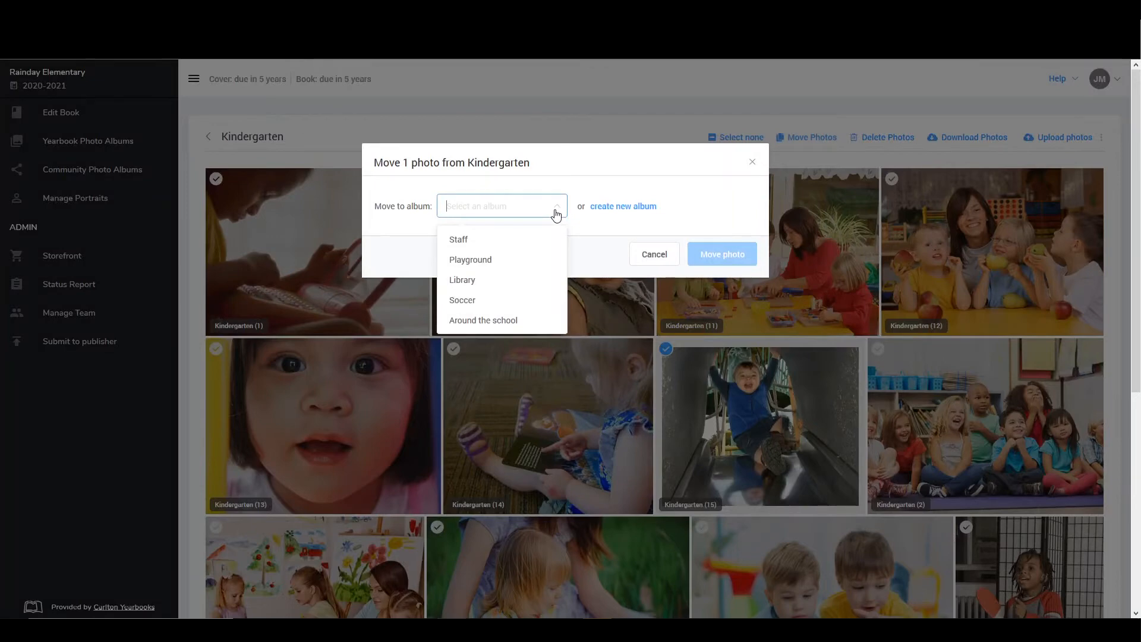
pyautogui.click(509, 268)
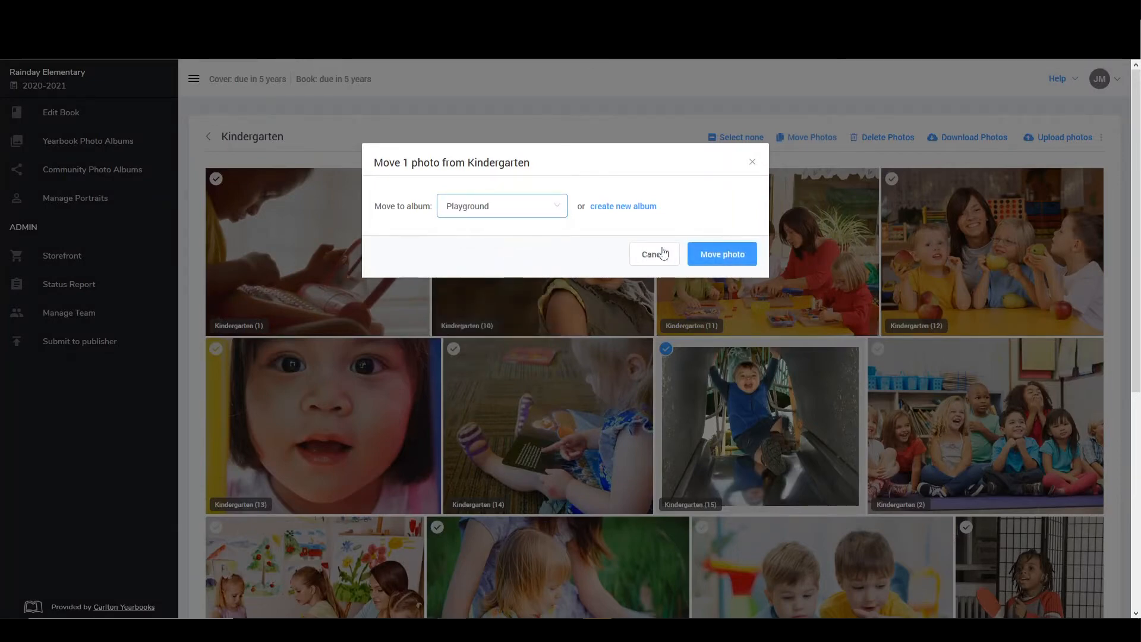
pyautogui.click(705, 256)
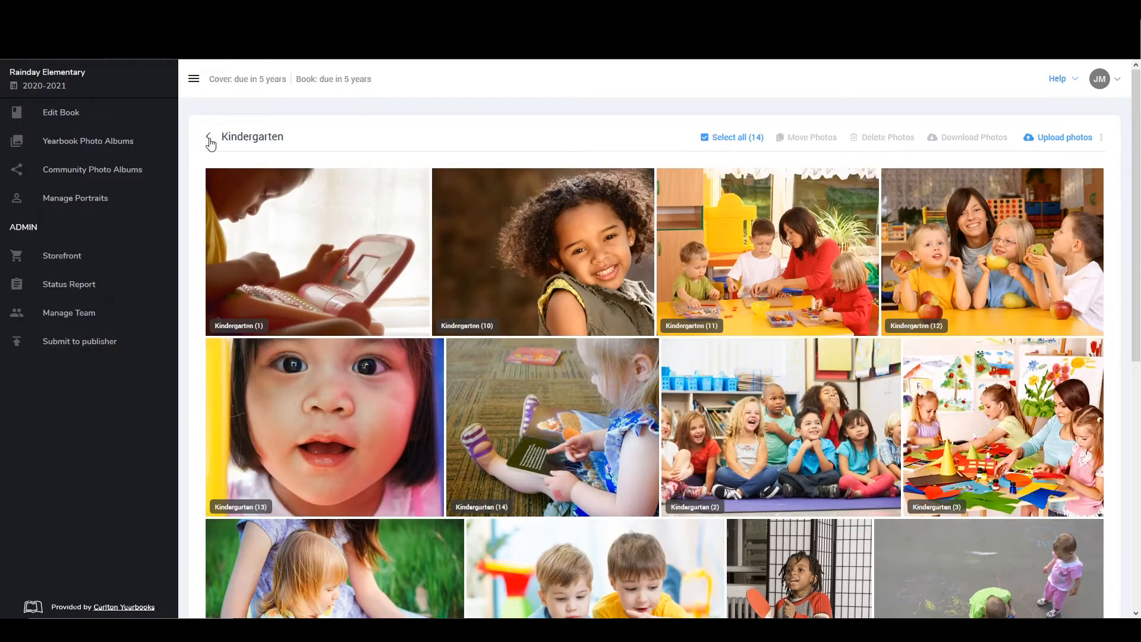
# Delete the School yard (14) photo from the Playground album
pyautogui.click(209, 138)
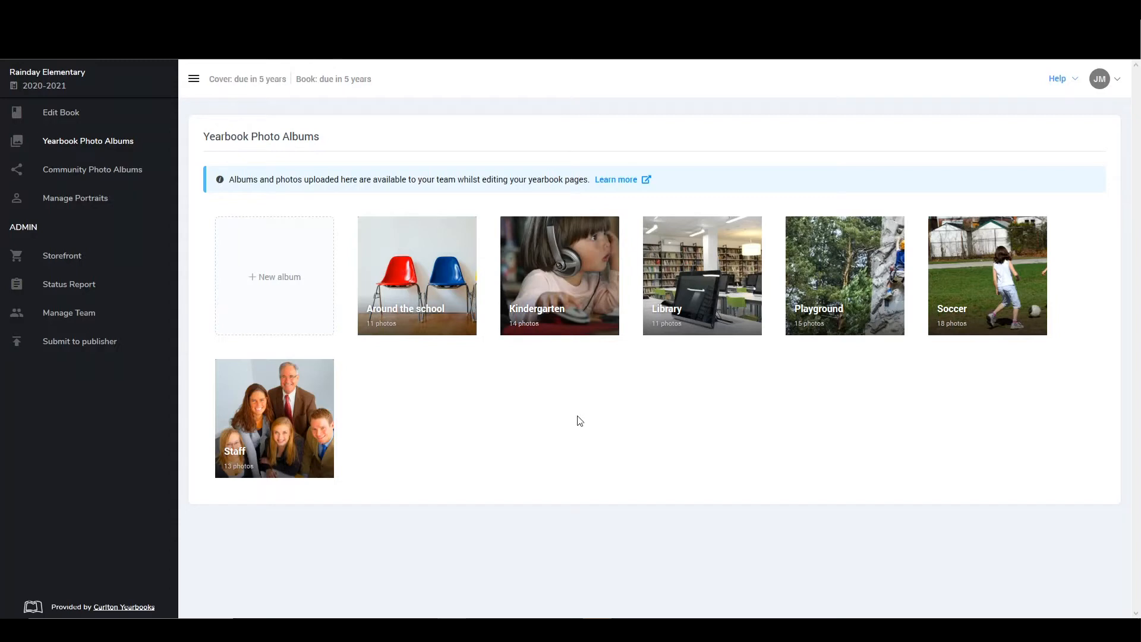
pyautogui.click(855, 309)
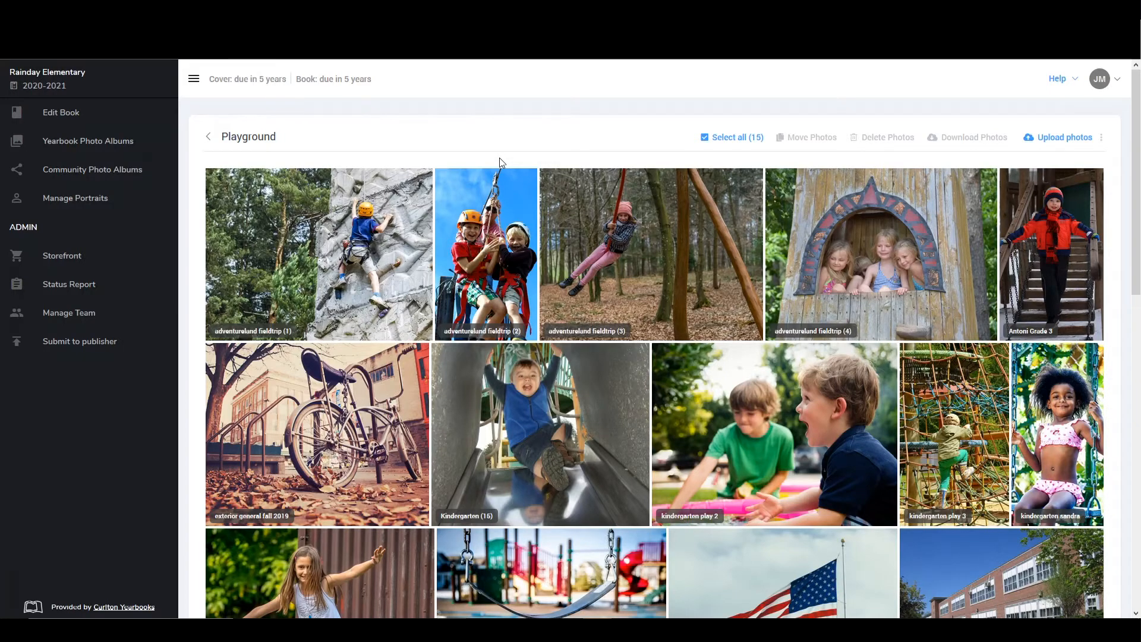
pyautogui.scroll(-4, 500, 158)
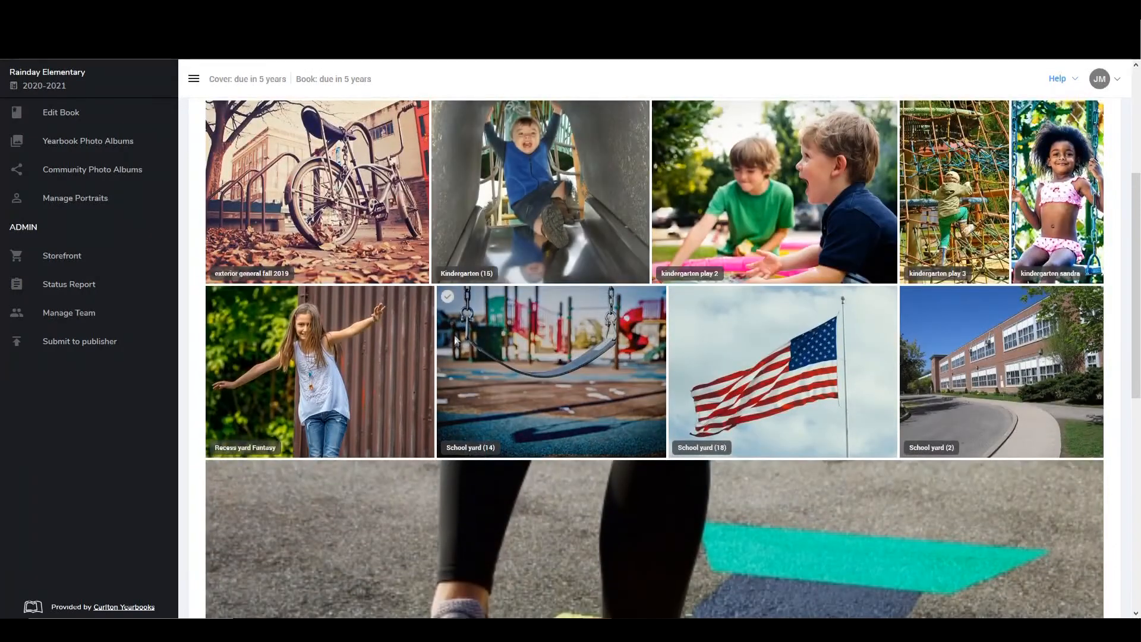
pyautogui.click(449, 301)
pyautogui.scroll(4, 740, 218)
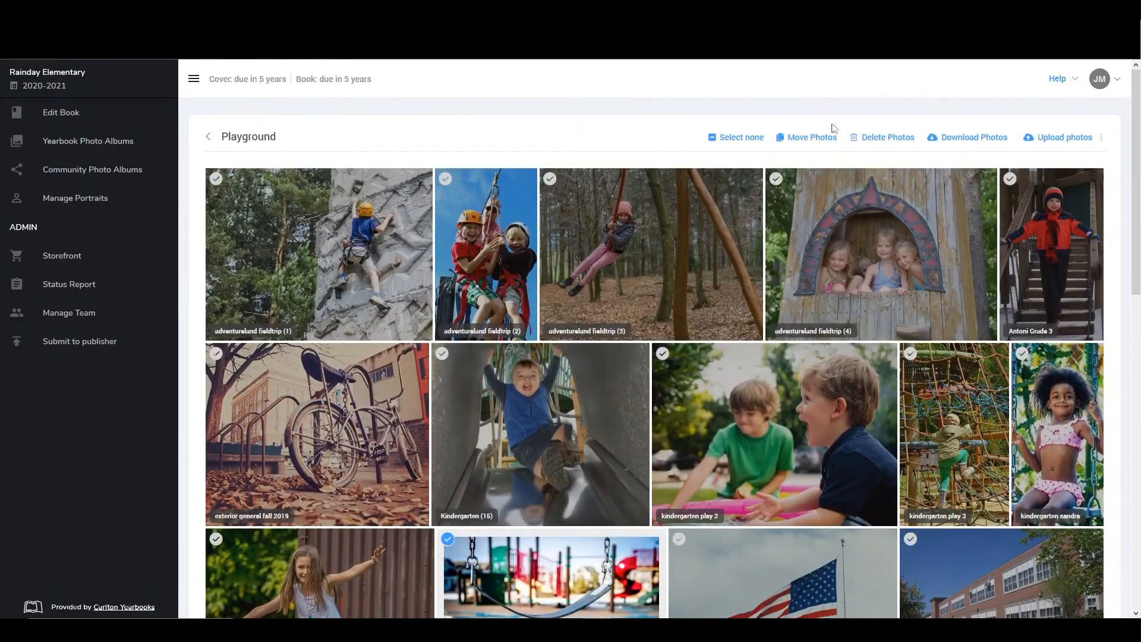
pyautogui.click(888, 140)
pyautogui.click(746, 236)
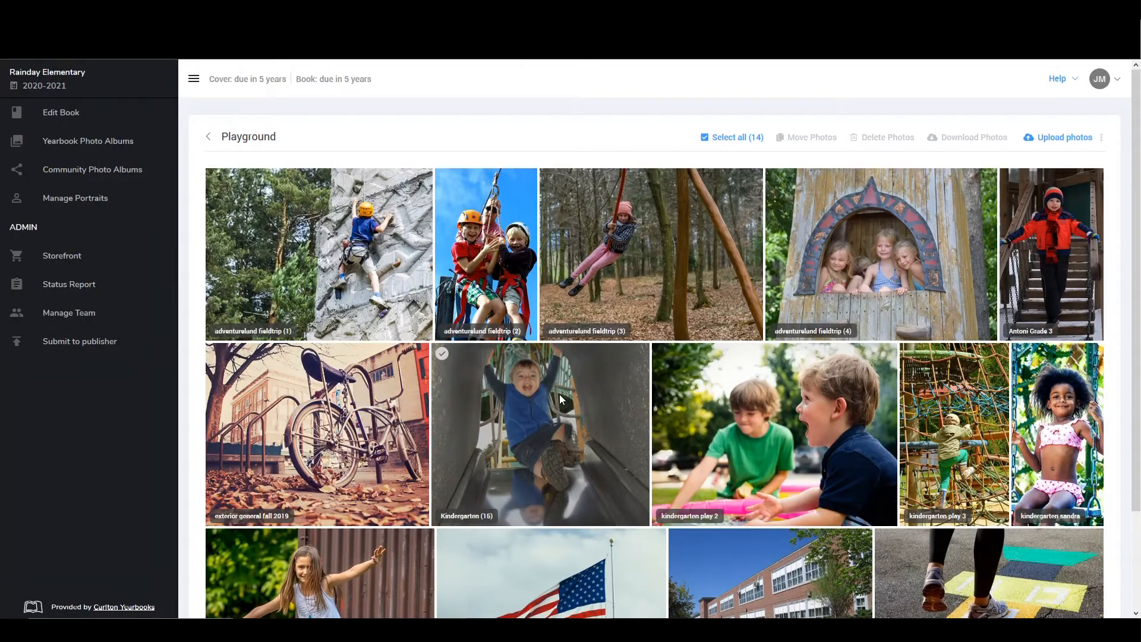
# Return to the list of yearbook photo albums and show the options for the Around the school album
pyautogui.click(210, 139)
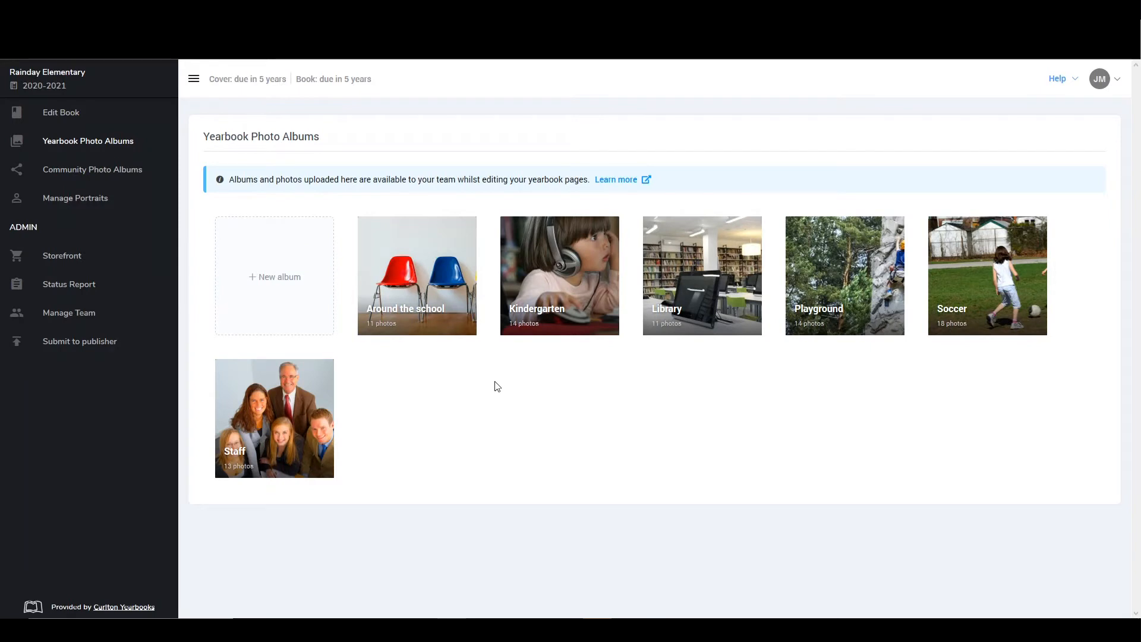
pyautogui.moveTo(451, 285)
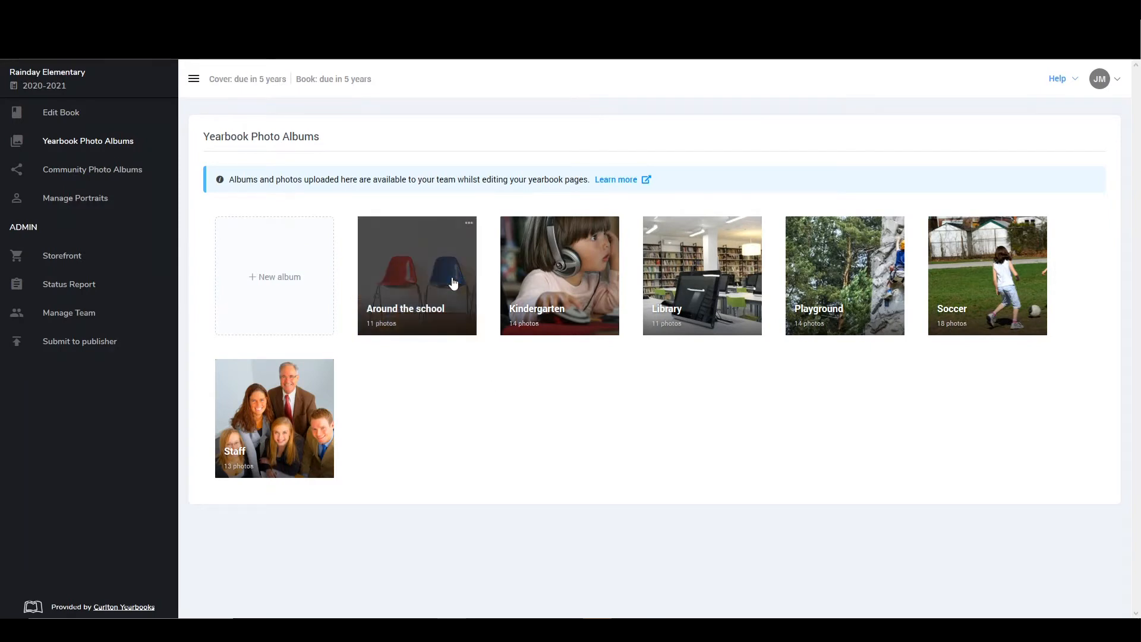
pyautogui.click(471, 226)
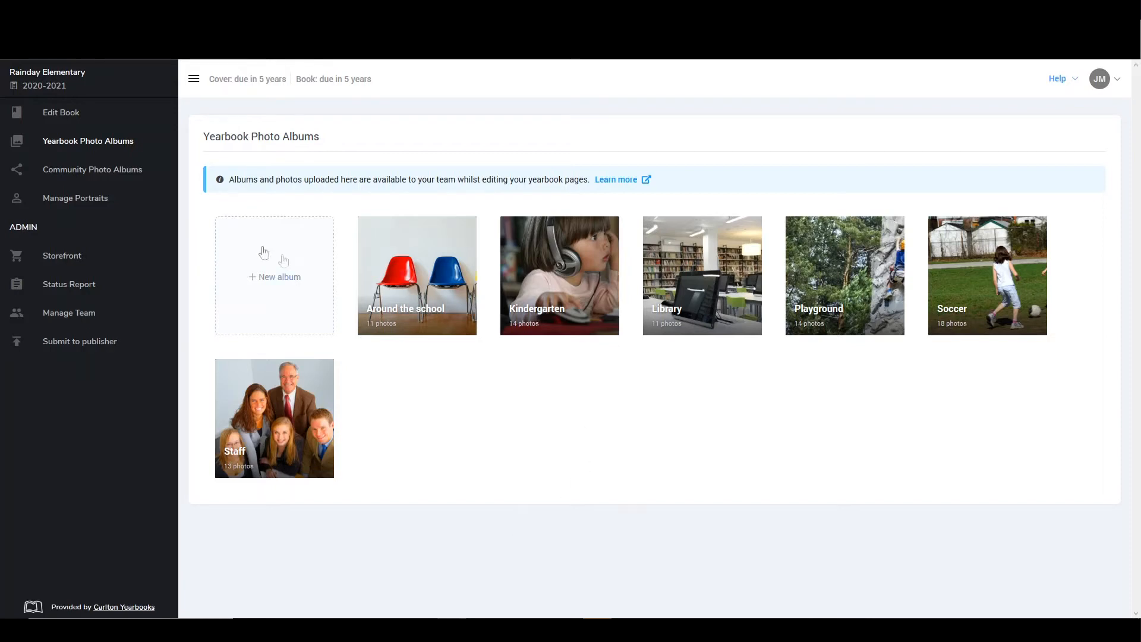
# Set up Community Photo Albums with a guest upload password that meets the stated requirements
pyautogui.click(104, 178)
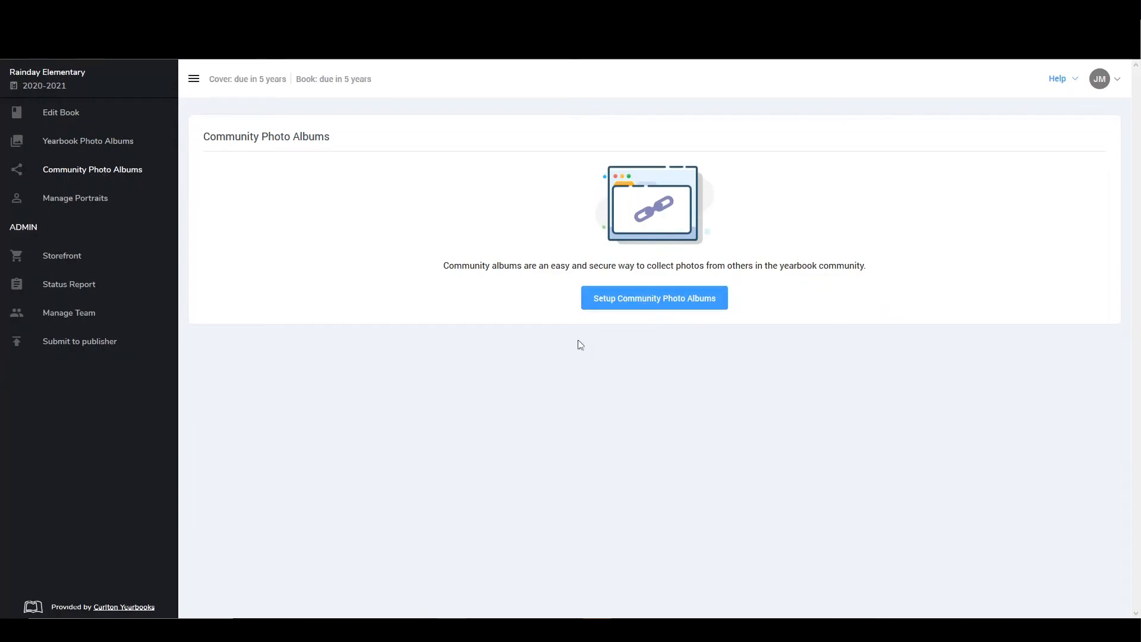
pyautogui.click(643, 305)
pyautogui.click(498, 394)
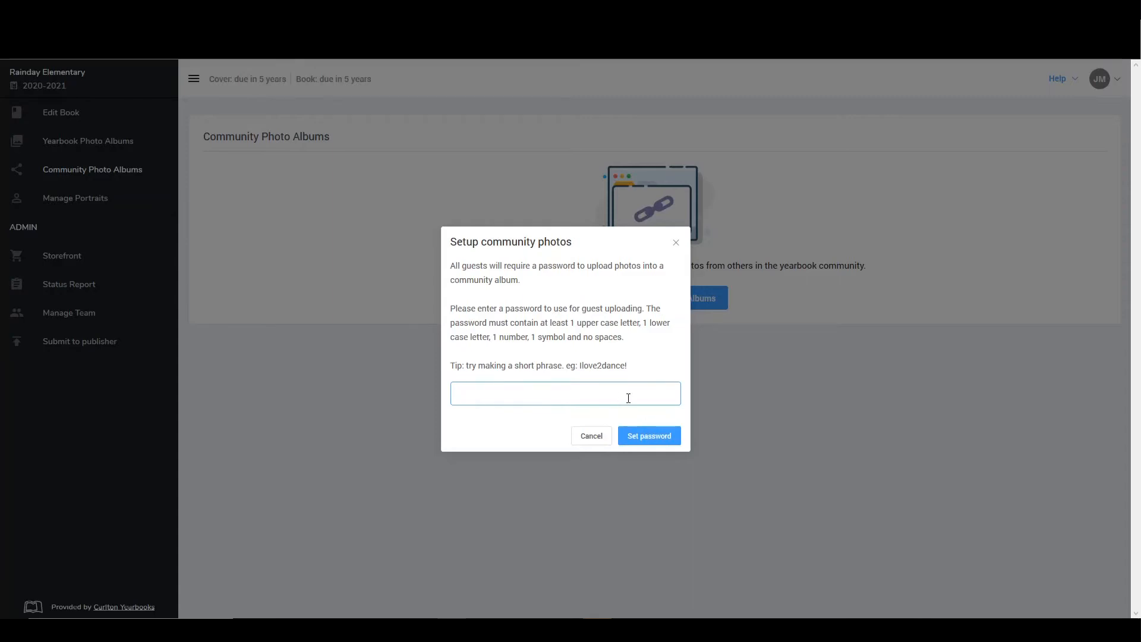
pyautogui.write('•')
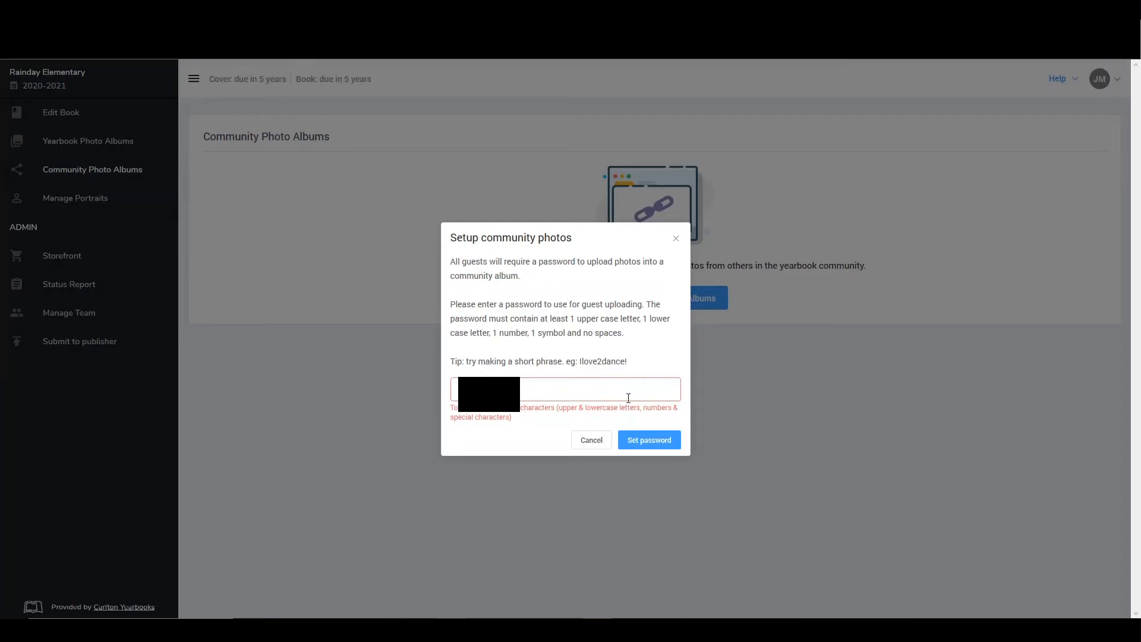
pyautogui.write('•')
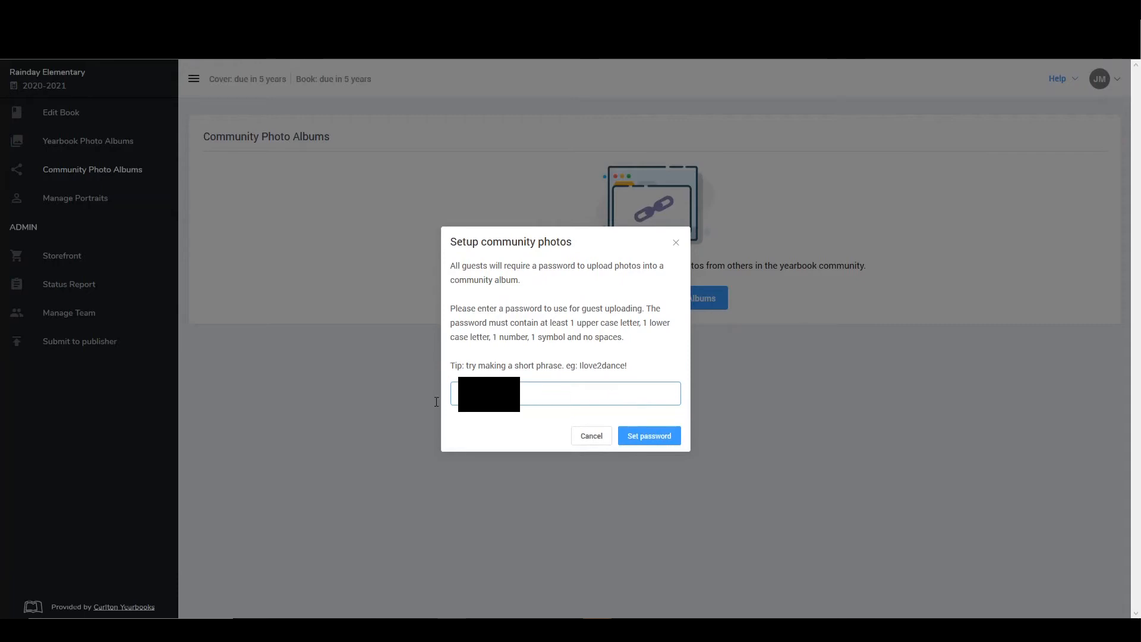
pyautogui.click(663, 440)
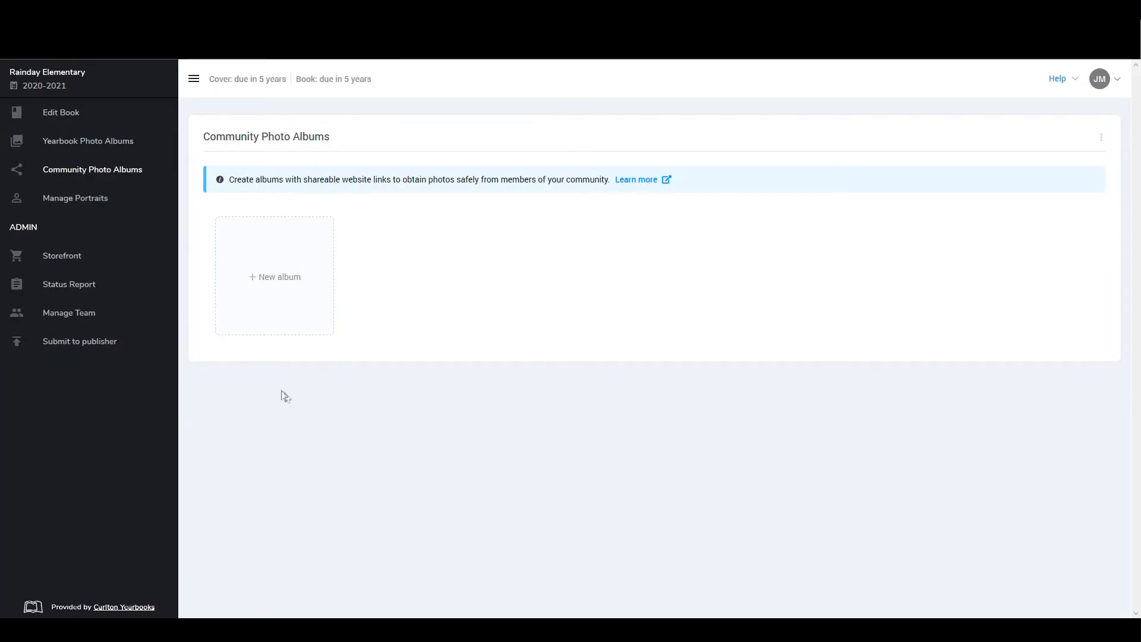
# Create a community photo album named Grade 1
pyautogui.click(273, 288)
pyautogui.write('Grade 1')
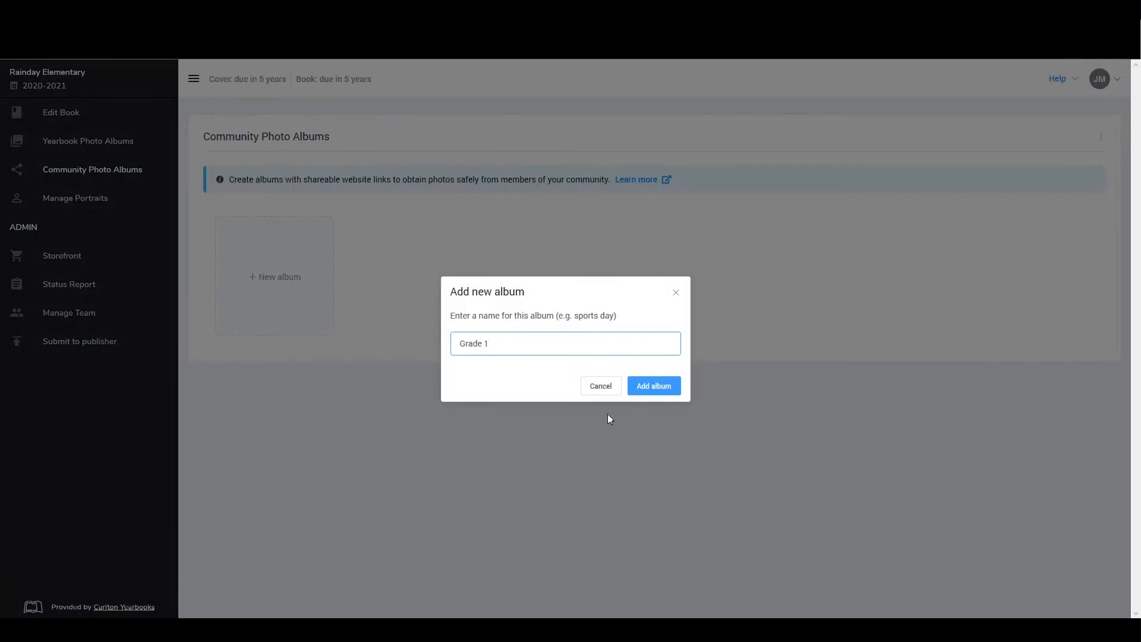
pyautogui.click(639, 385)
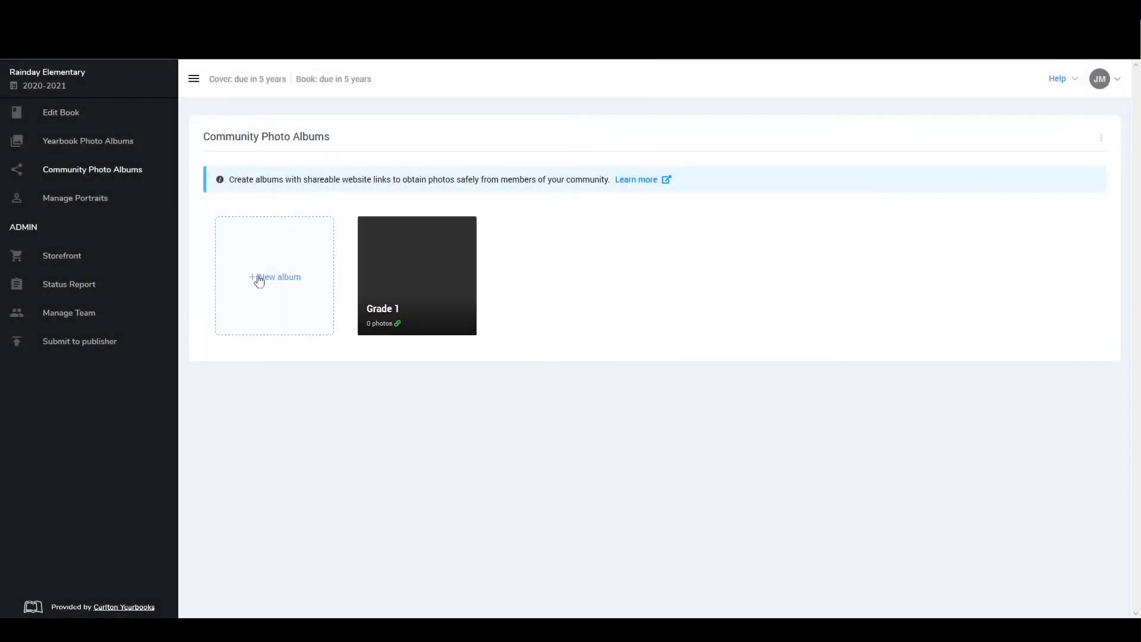
# Create two more community photo albums named Grade 2 and Grade 3
pyautogui.click(259, 281)
pyautogui.write('Grade 2')
pyautogui.click(654, 388)
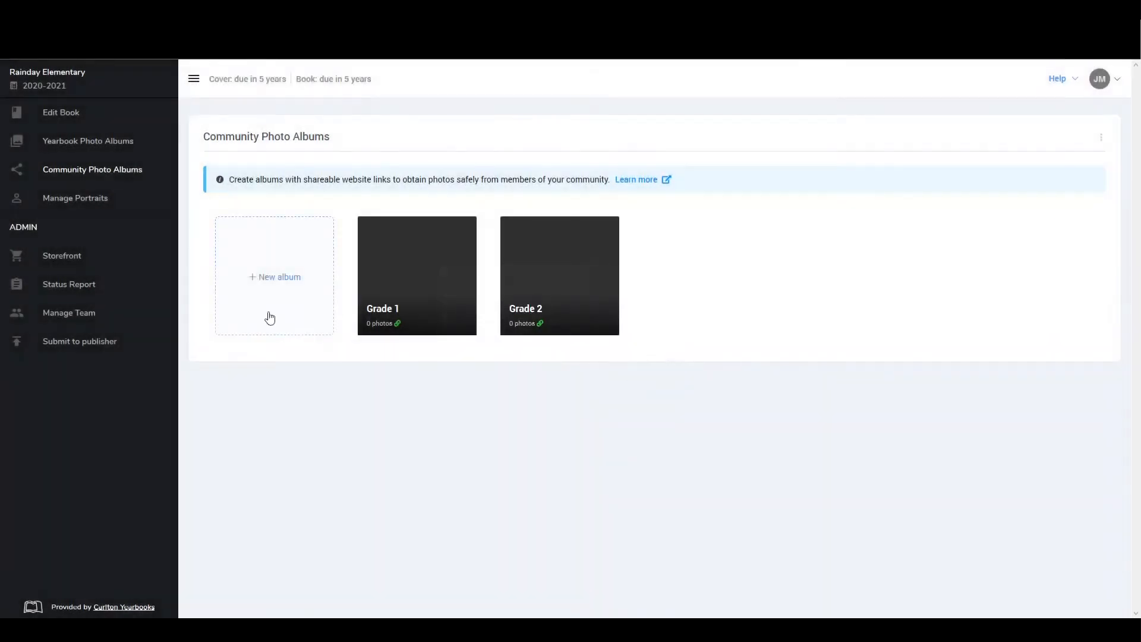
pyautogui.click(286, 302)
pyautogui.write('Grade 3')
pyautogui.click(654, 387)
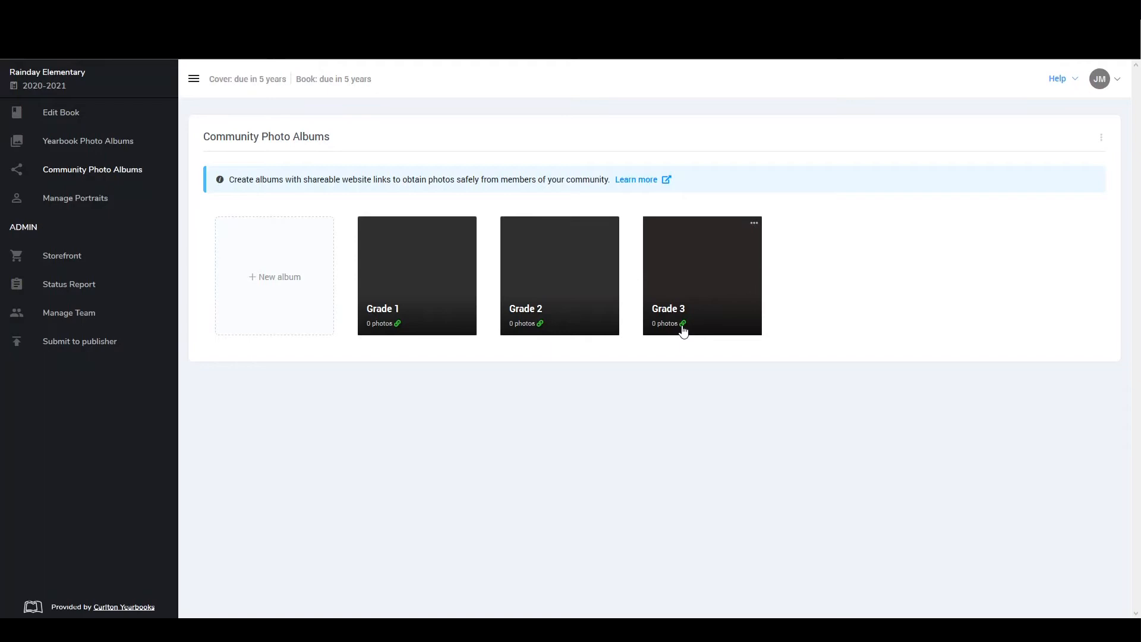
# Turn the Grade 1 community album's link sharing off and on again, and copy its shareable link
pyautogui.click(417, 267)
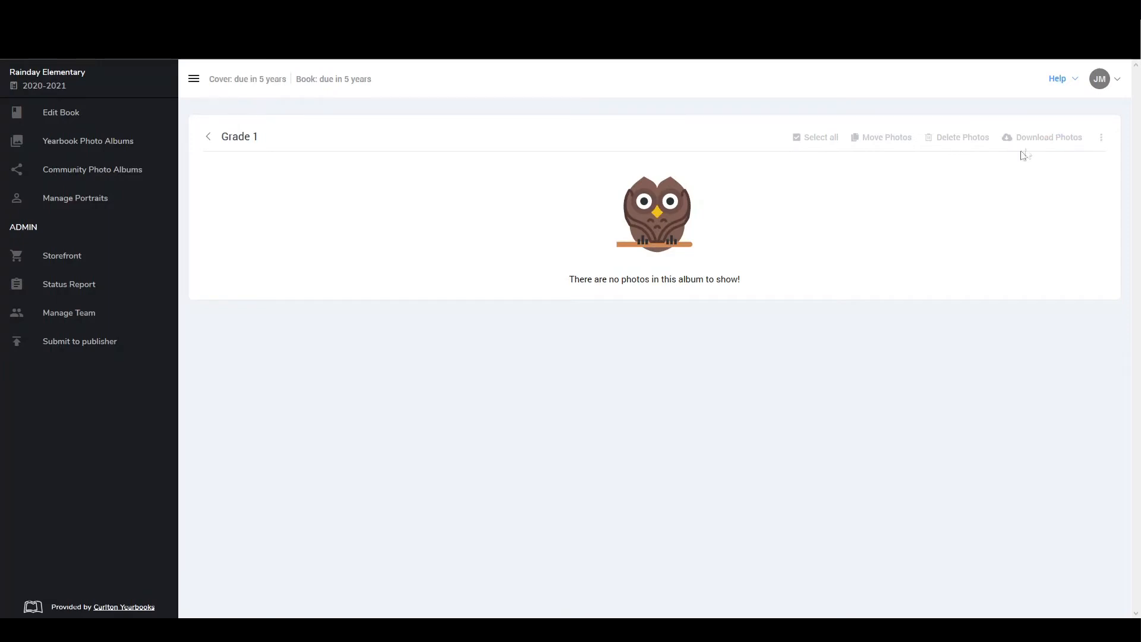
pyautogui.click(209, 138)
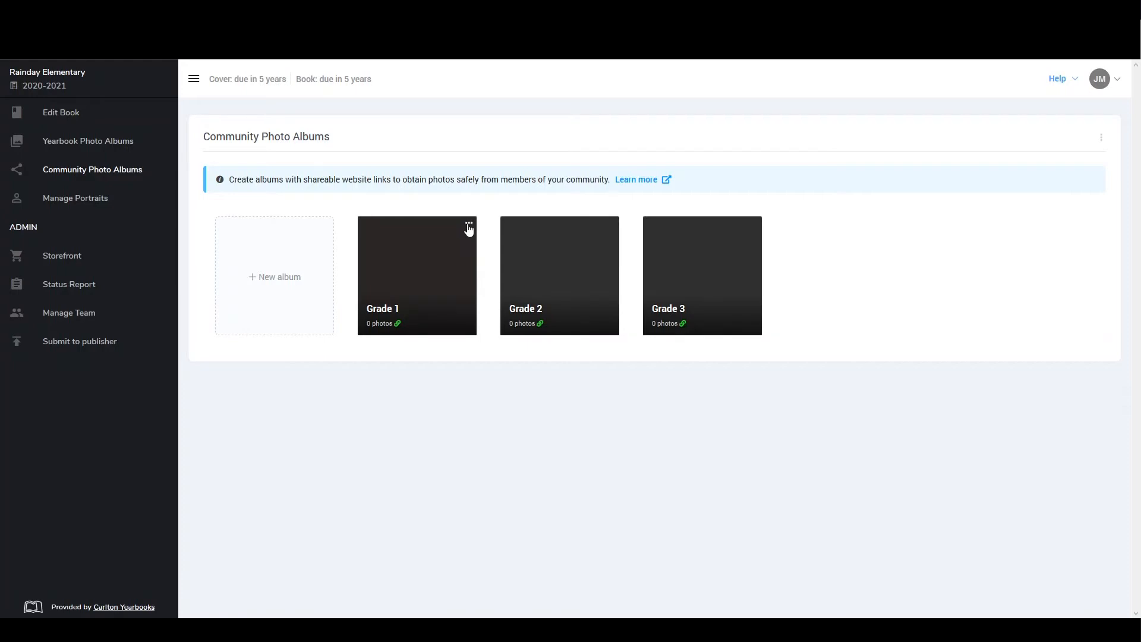
pyautogui.click(470, 225)
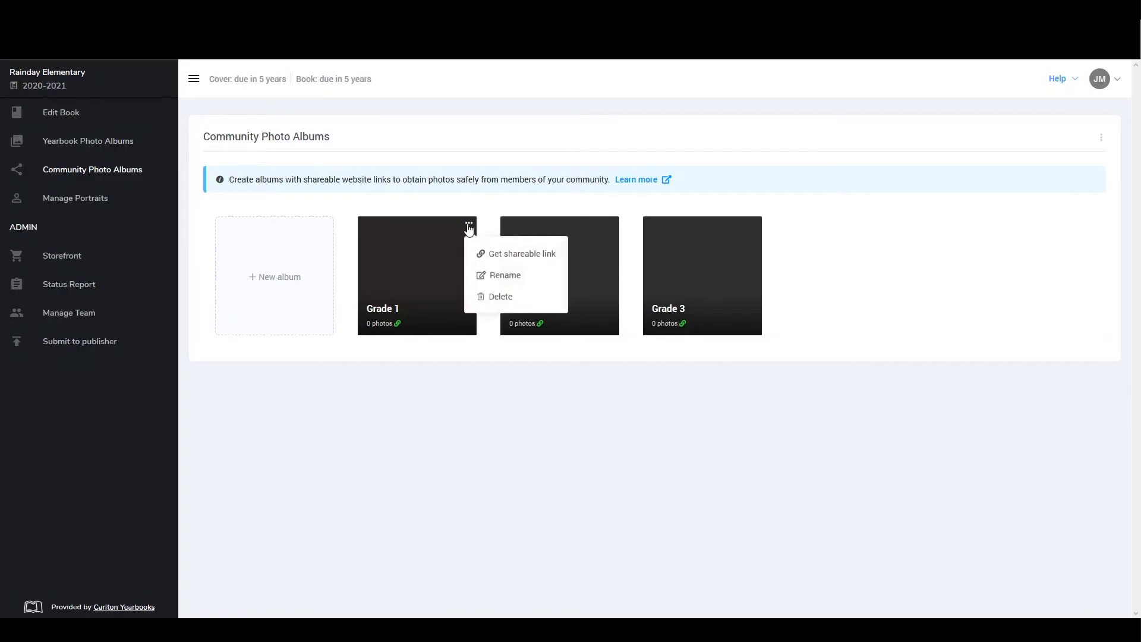
pyautogui.click(488, 259)
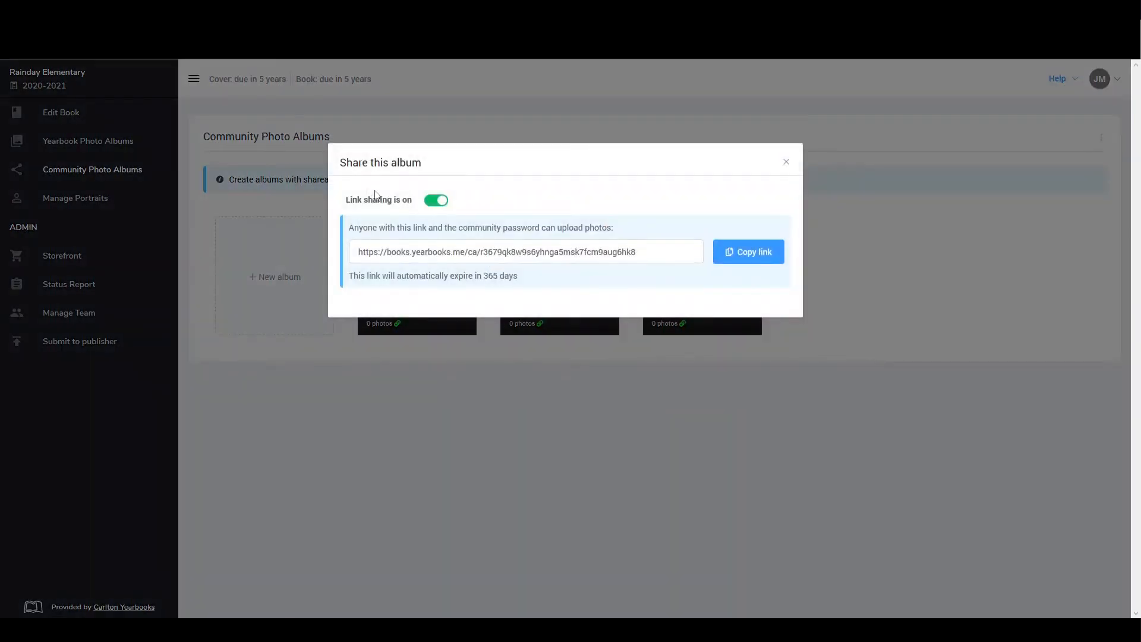
pyautogui.click(437, 201)
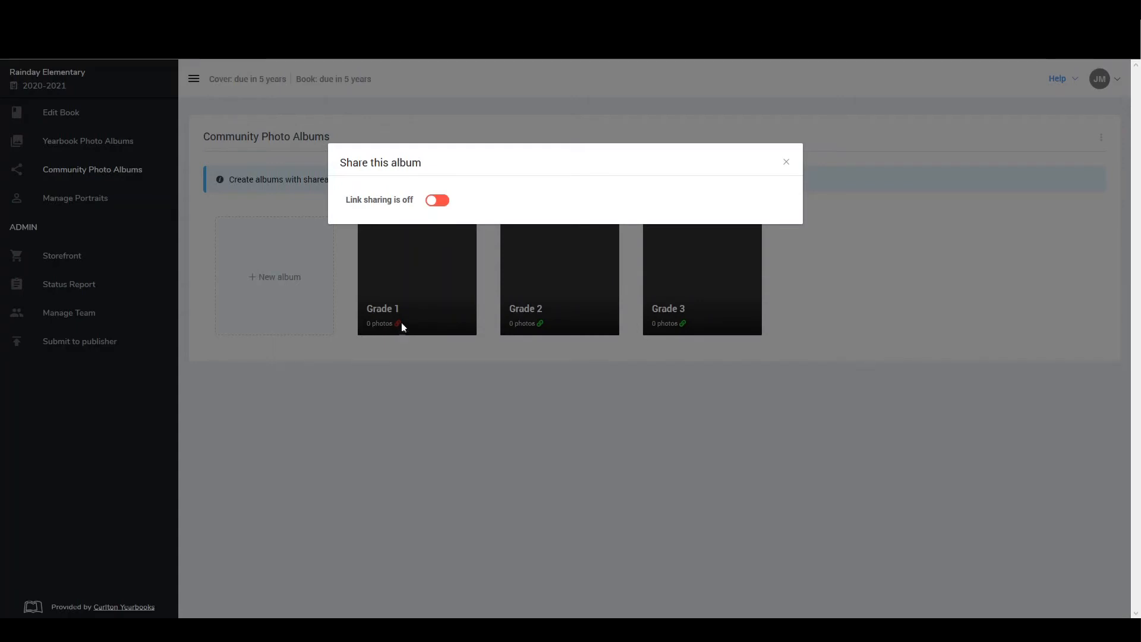
pyautogui.click(439, 200)
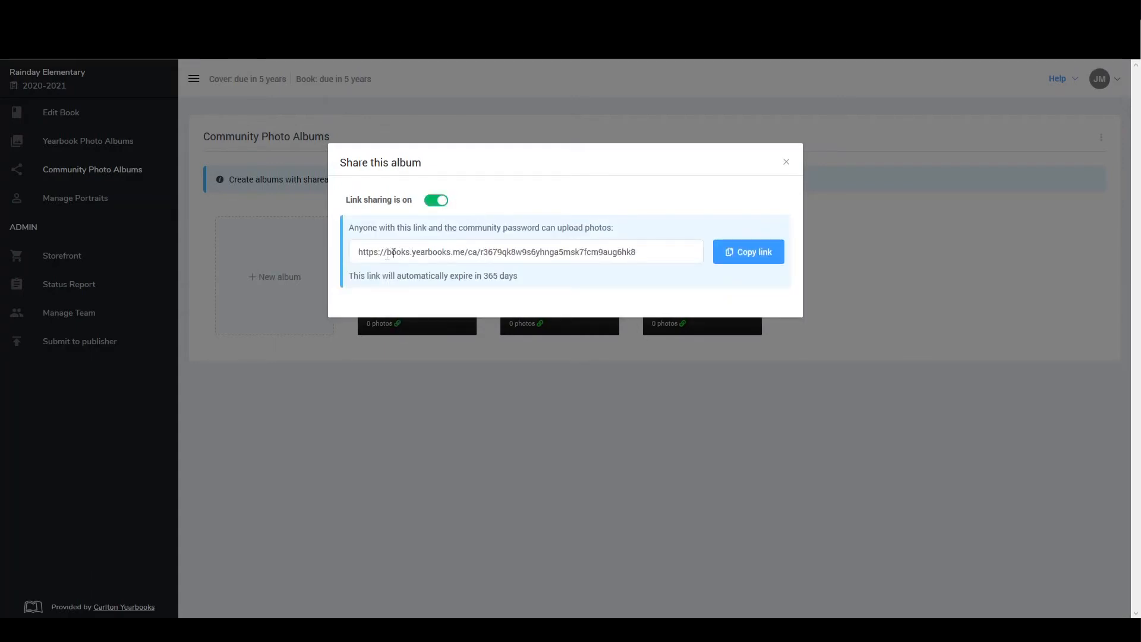
pyautogui.moveTo(359, 250); pyautogui.dragTo(647, 250)
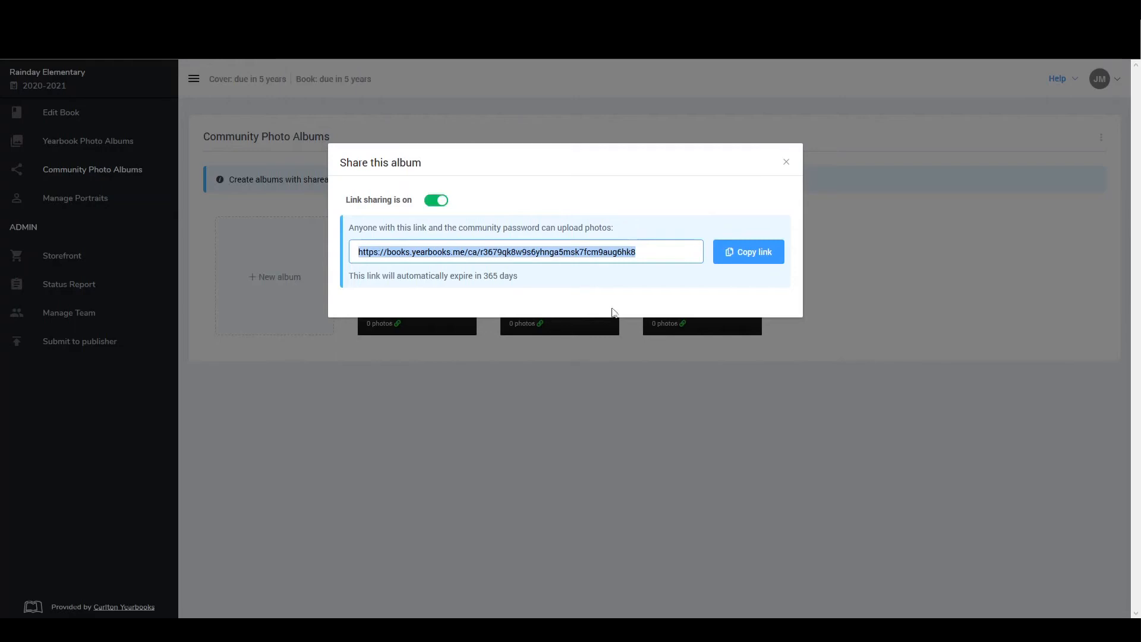
pyautogui.click(770, 260)
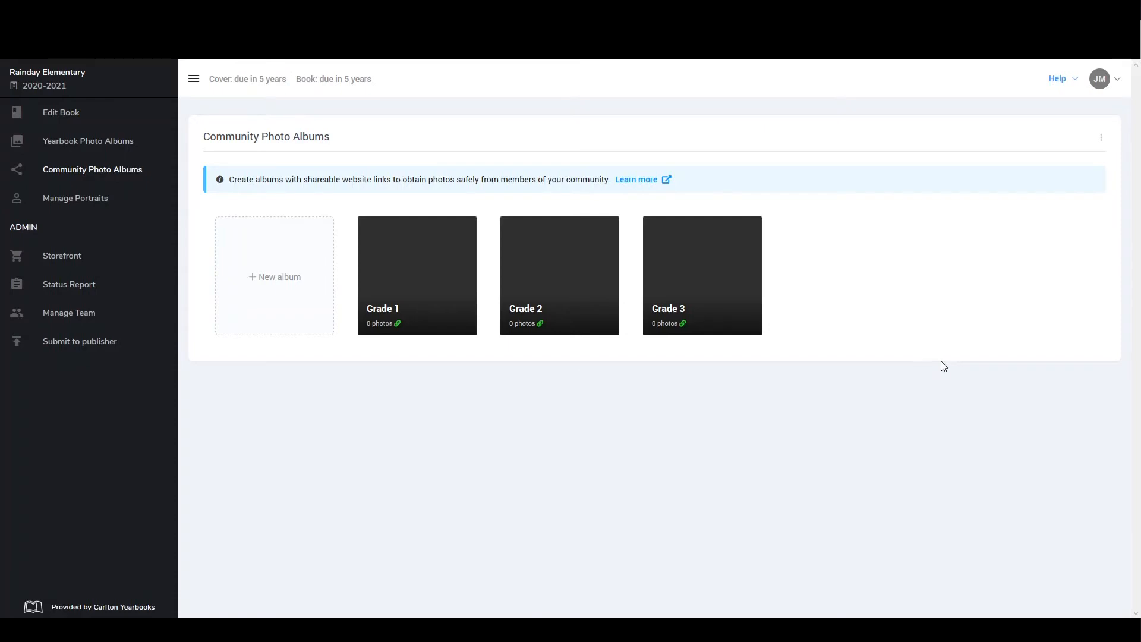
# Copy the sharing link that covers all community albums and open it in a separate web browser page
pyautogui.click(1102, 140)
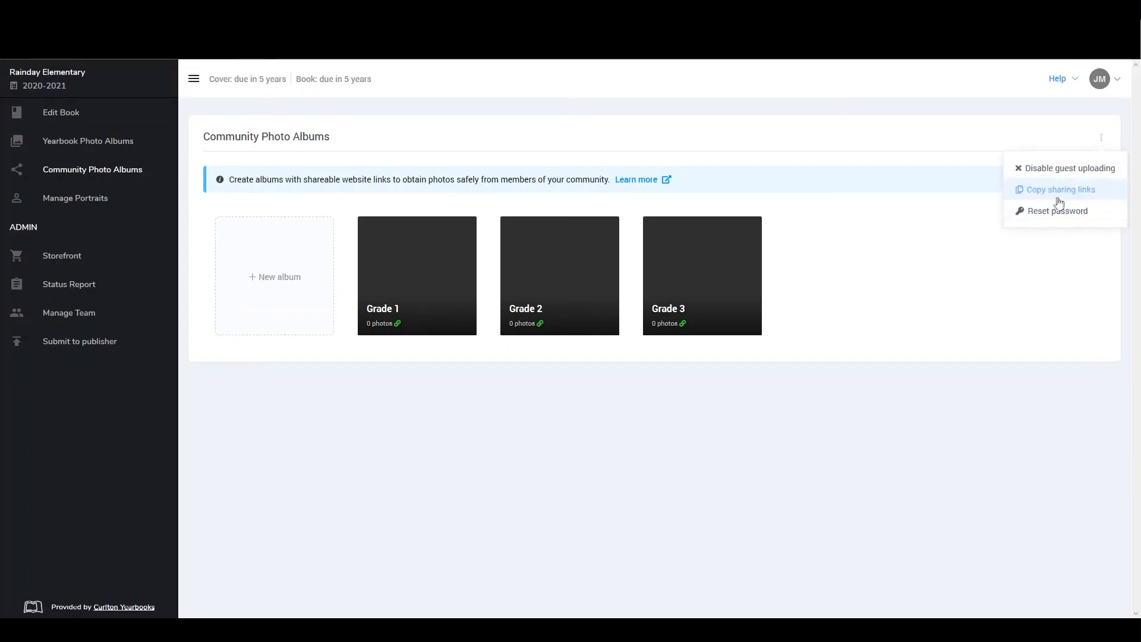
pyautogui.click(1089, 192)
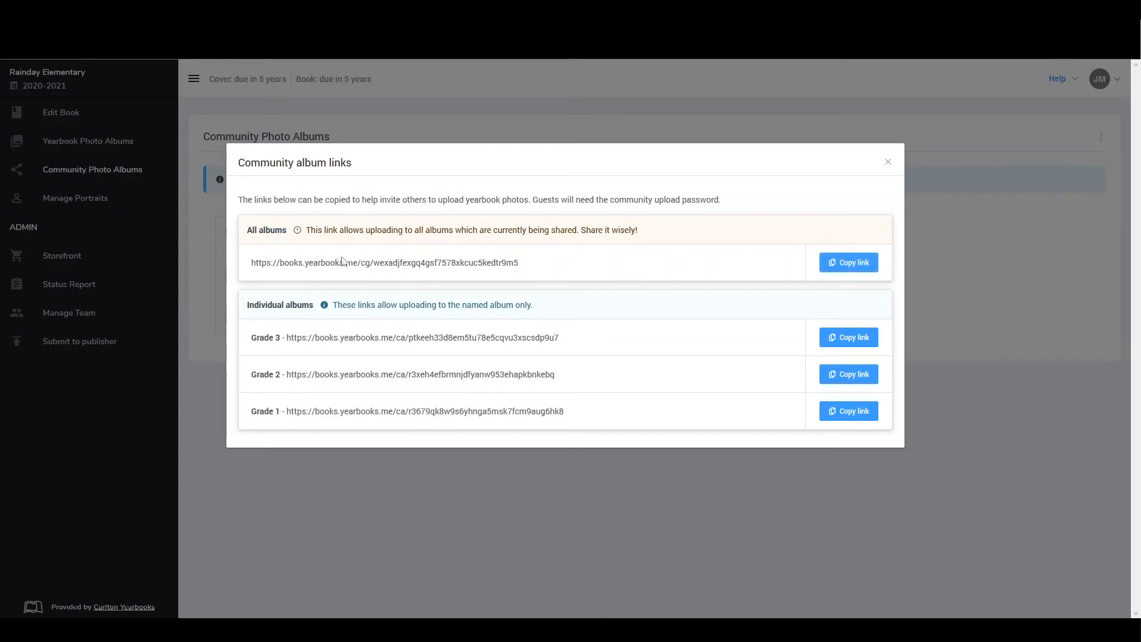
pyautogui.click(842, 269)
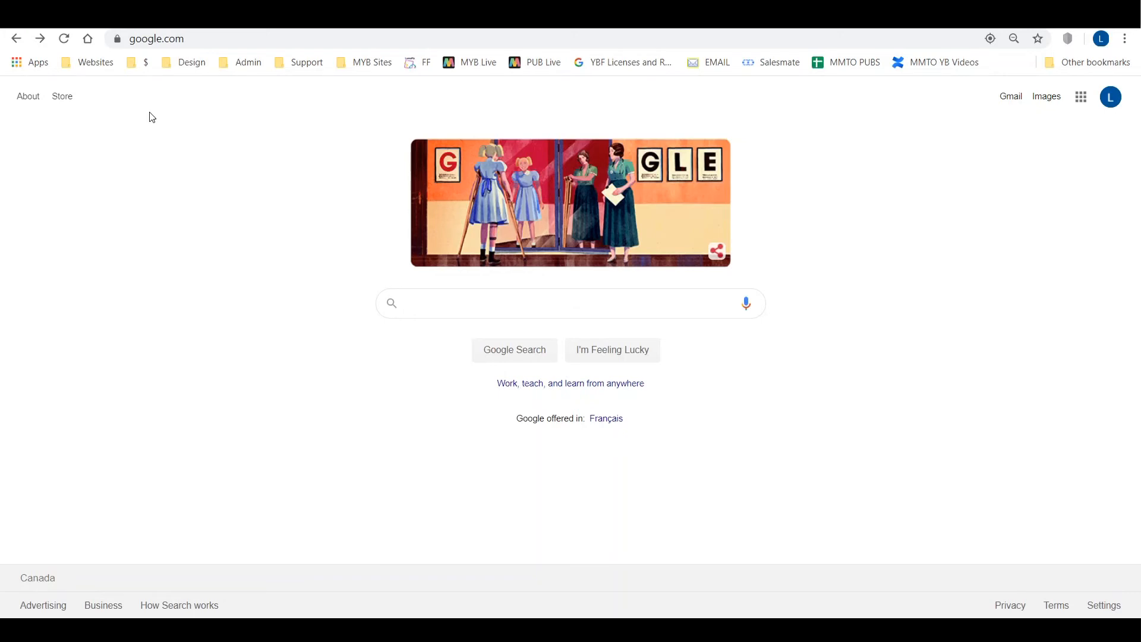
pyautogui.click(215, 40)
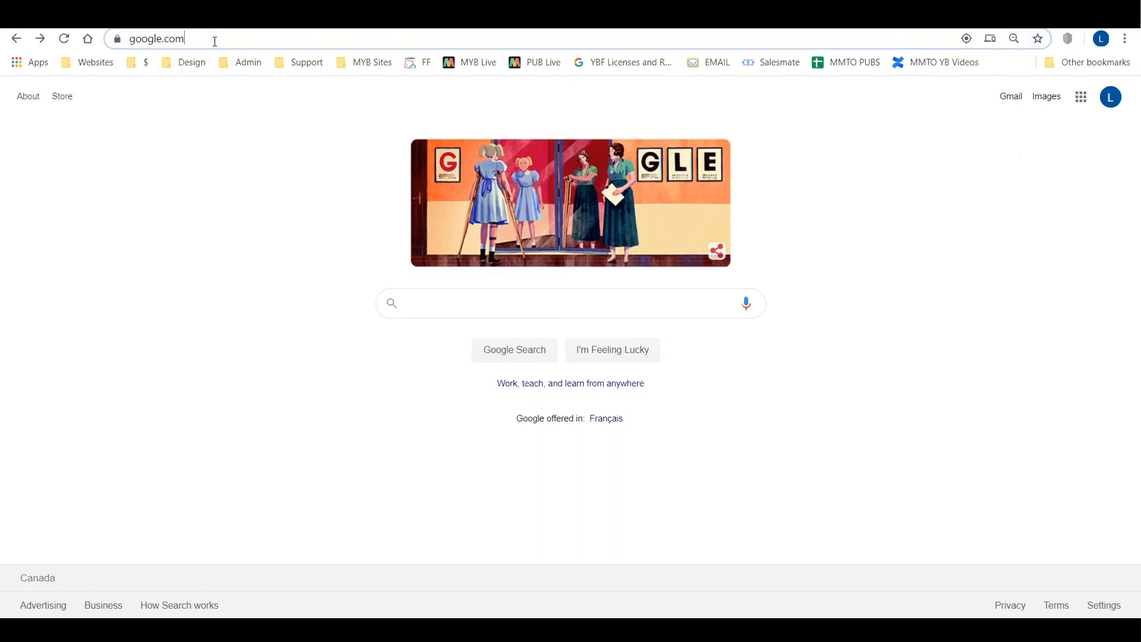
pyautogui.hotkey('ctrl', 'v')
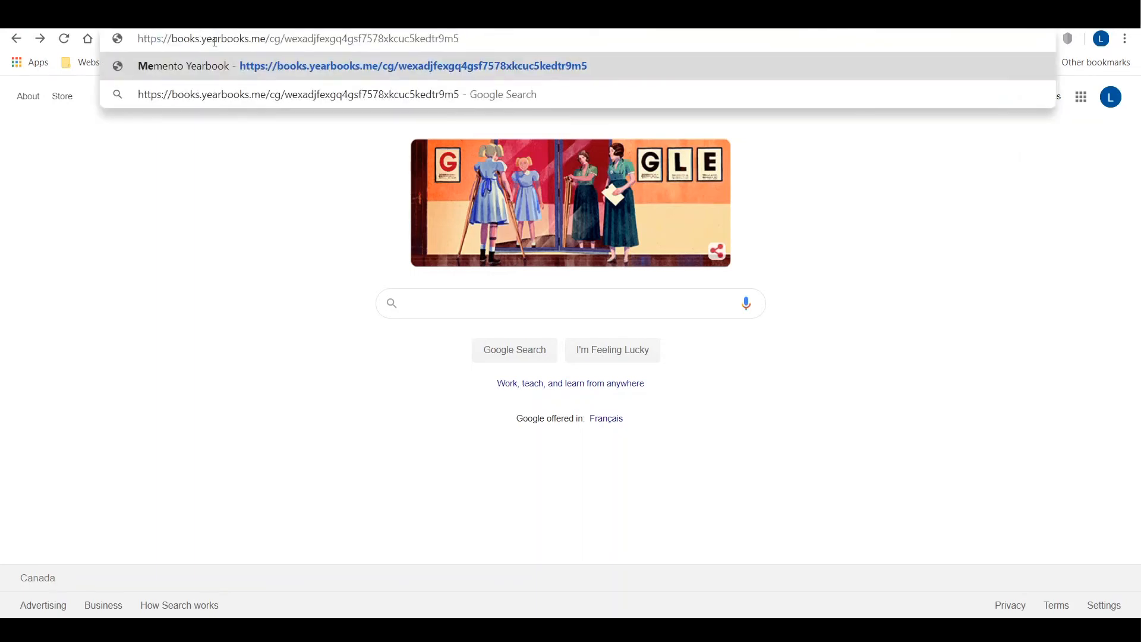
pyautogui.press('Return')
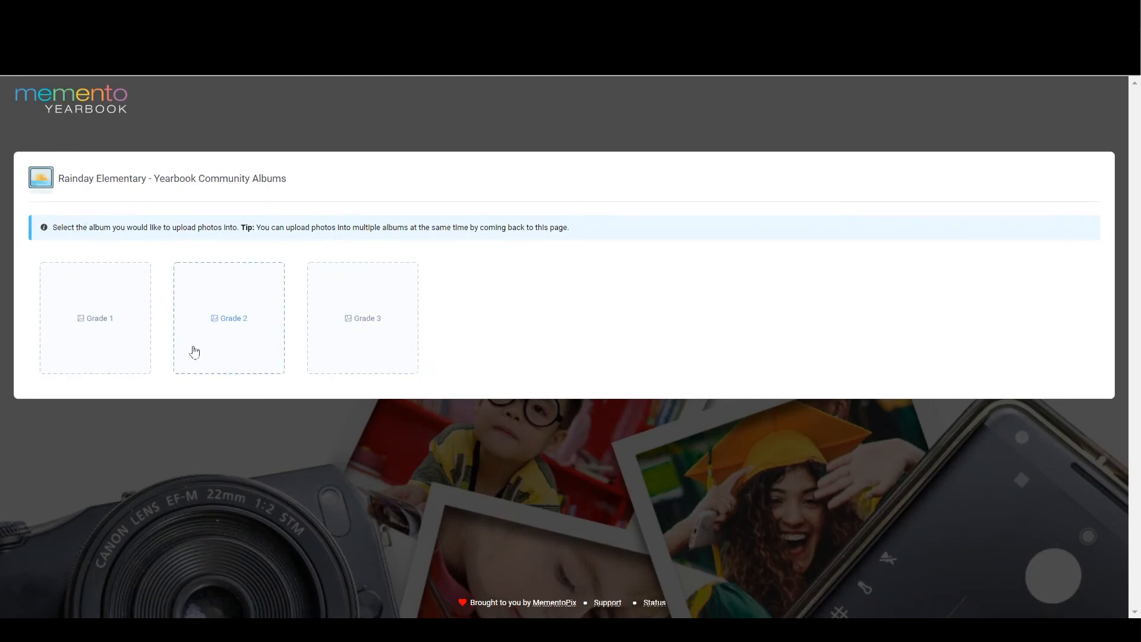
# Unlock the Grade 1 album on the guest page with the community password, agreeing to the upload policy terms
pyautogui.click(90, 315)
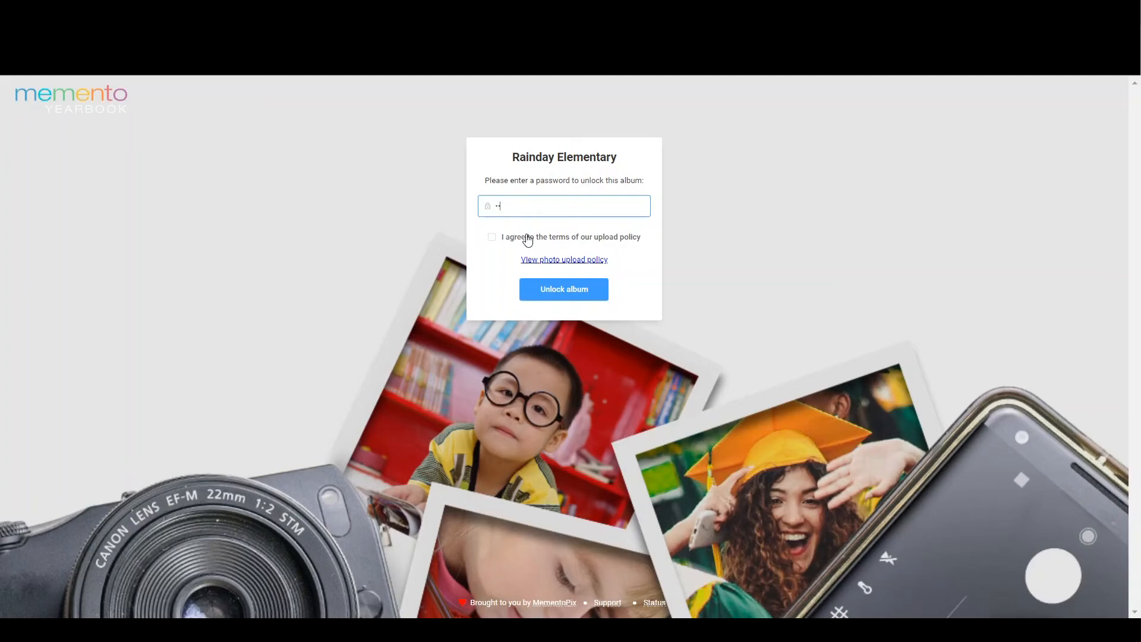
pyautogui.write('•')
pyautogui.click(491, 239)
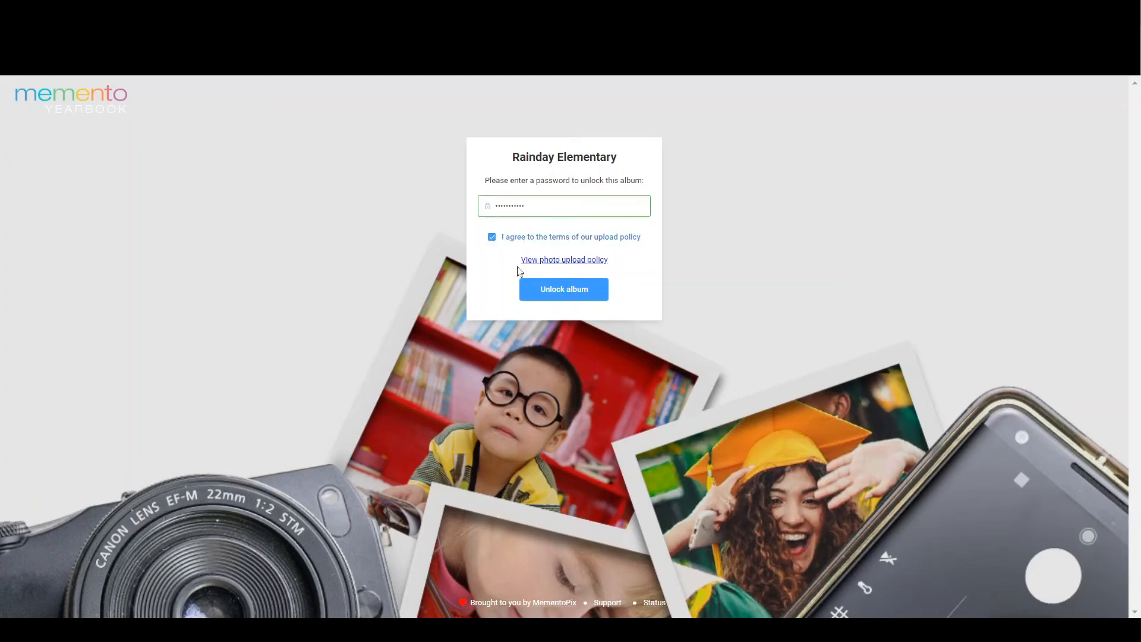
pyautogui.click(564, 291)
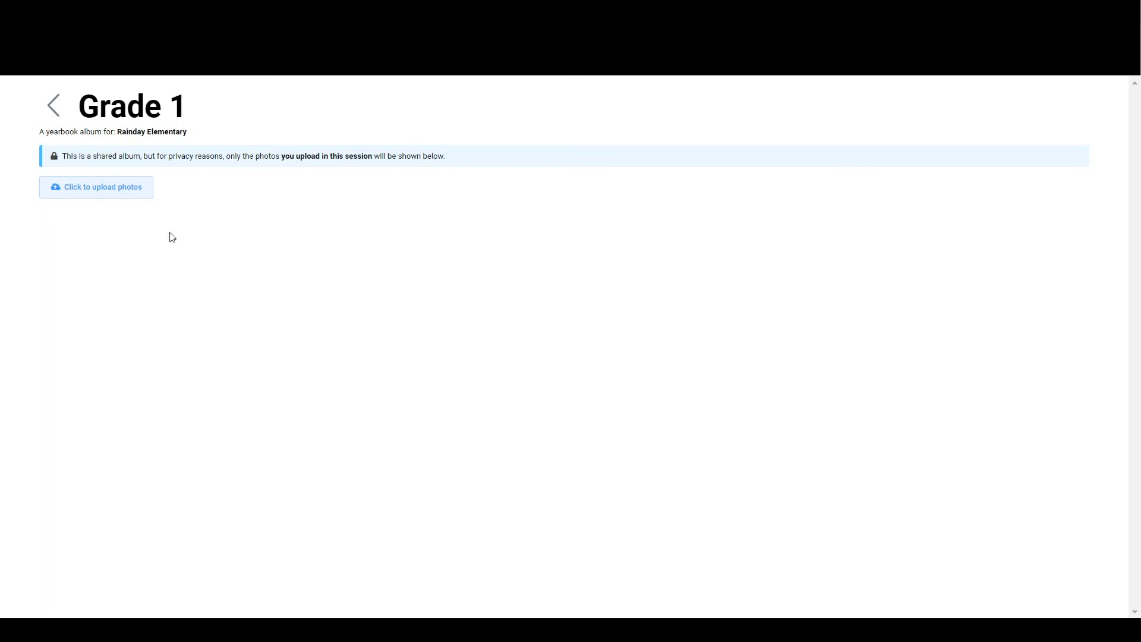
# Upload the photos Grade 1 (1).jpg through Grade 1 (6).jpg to the shared Grade 1 album
pyautogui.click(117, 200)
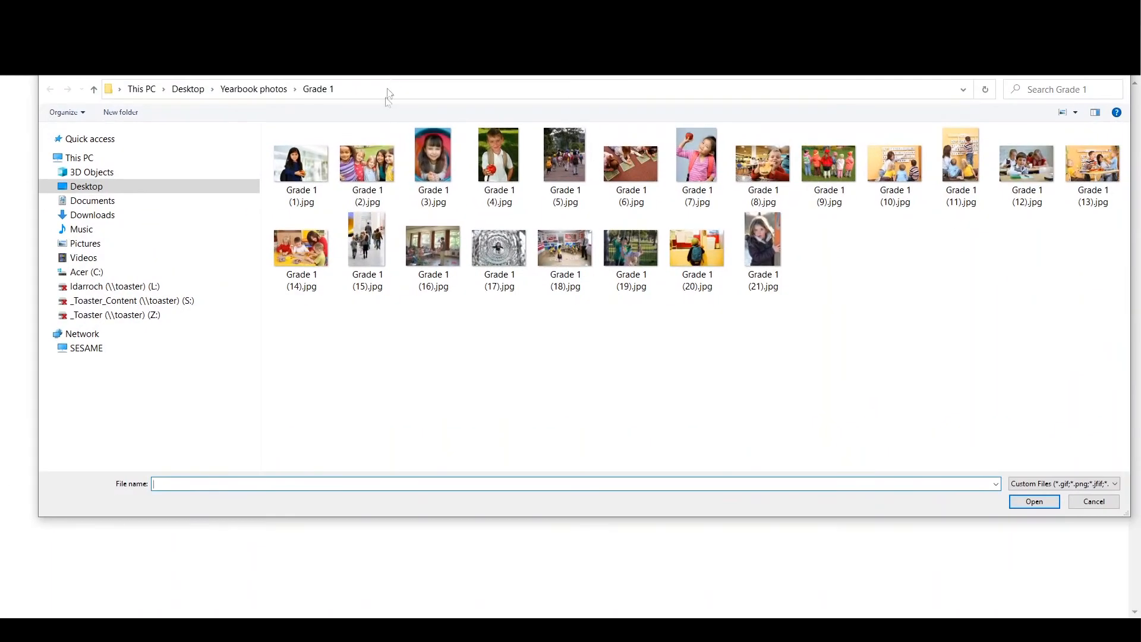
pyautogui.click(306, 179)
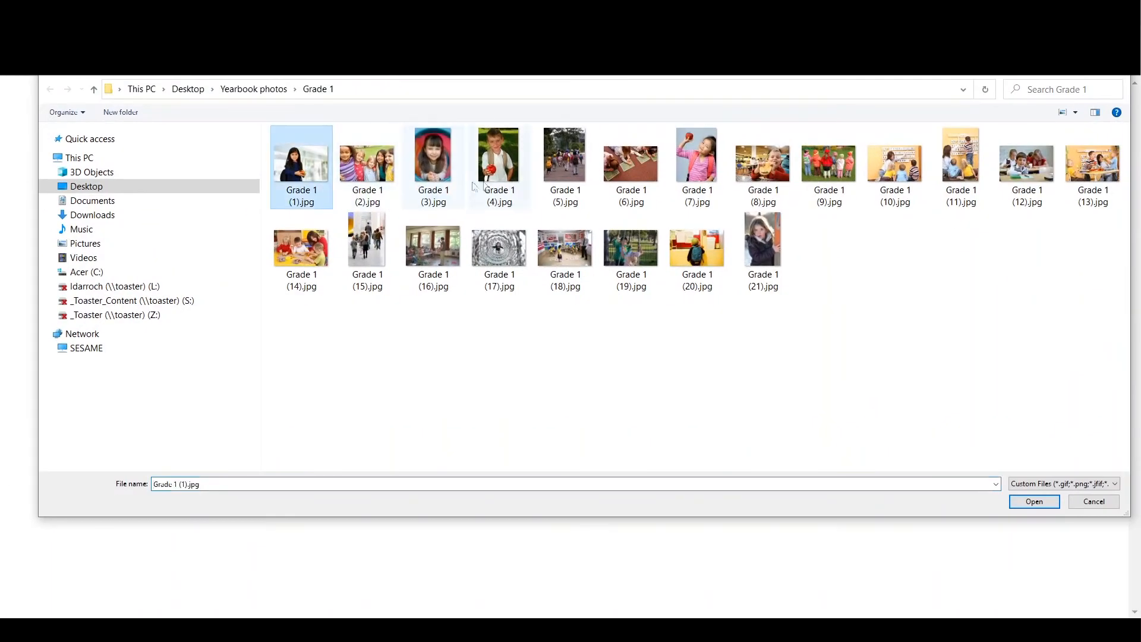
pyautogui.keyDown('shift'); pyautogui.click(629, 173); pyautogui.keyUp('shift')
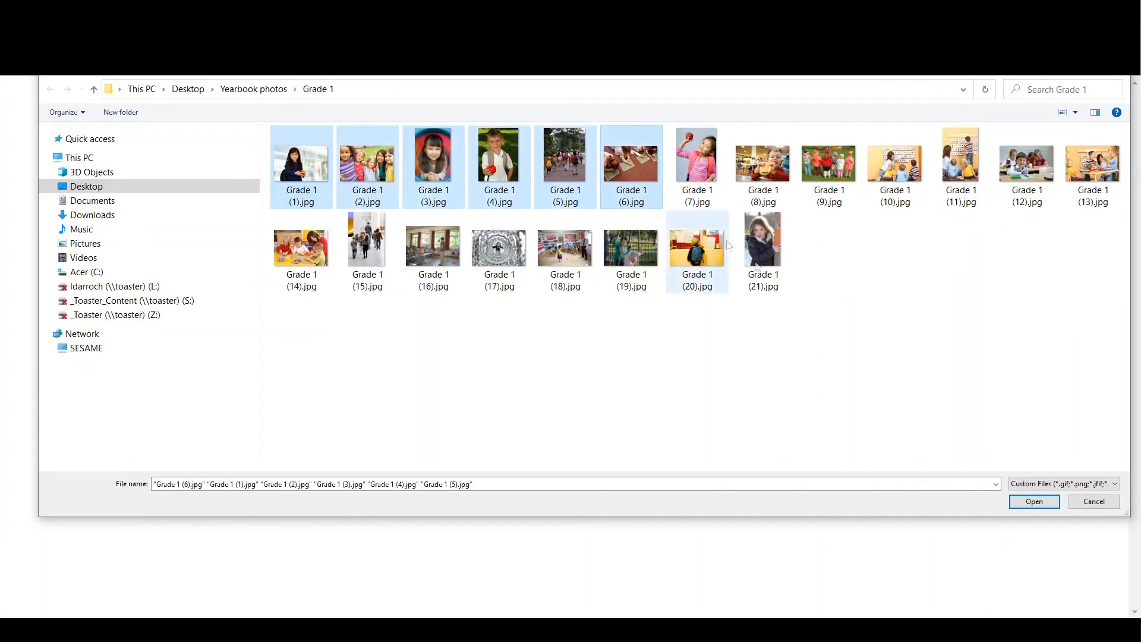
pyautogui.click(1045, 506)
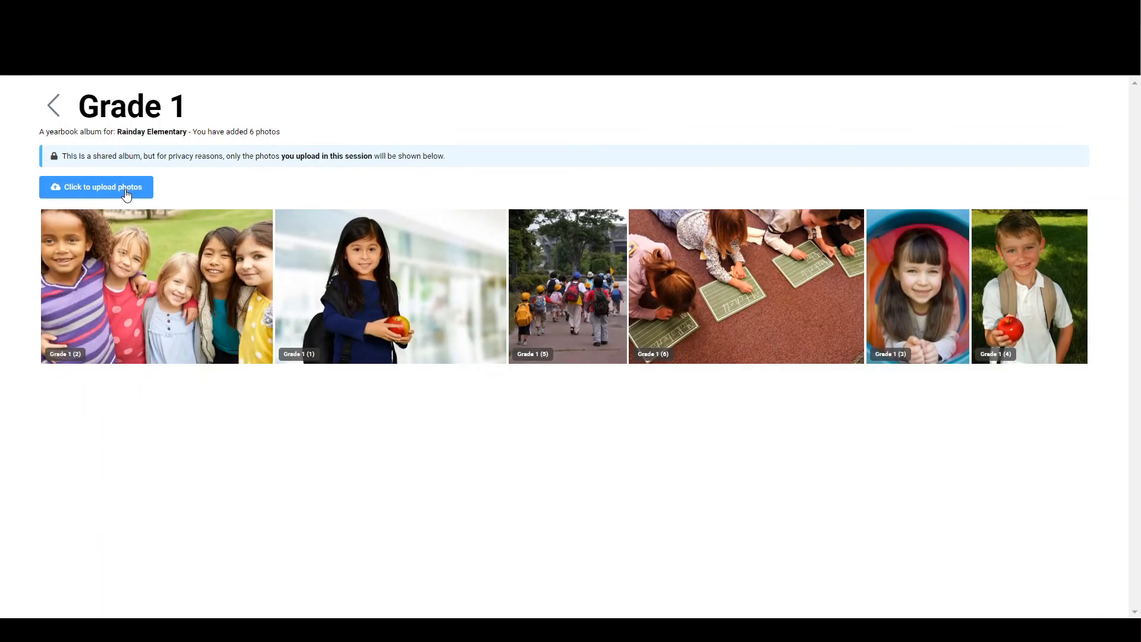
# Leave the guest upload page and open the Grade 1 album among the community photo albums in the yearbook editor
pyautogui.click(54, 107)
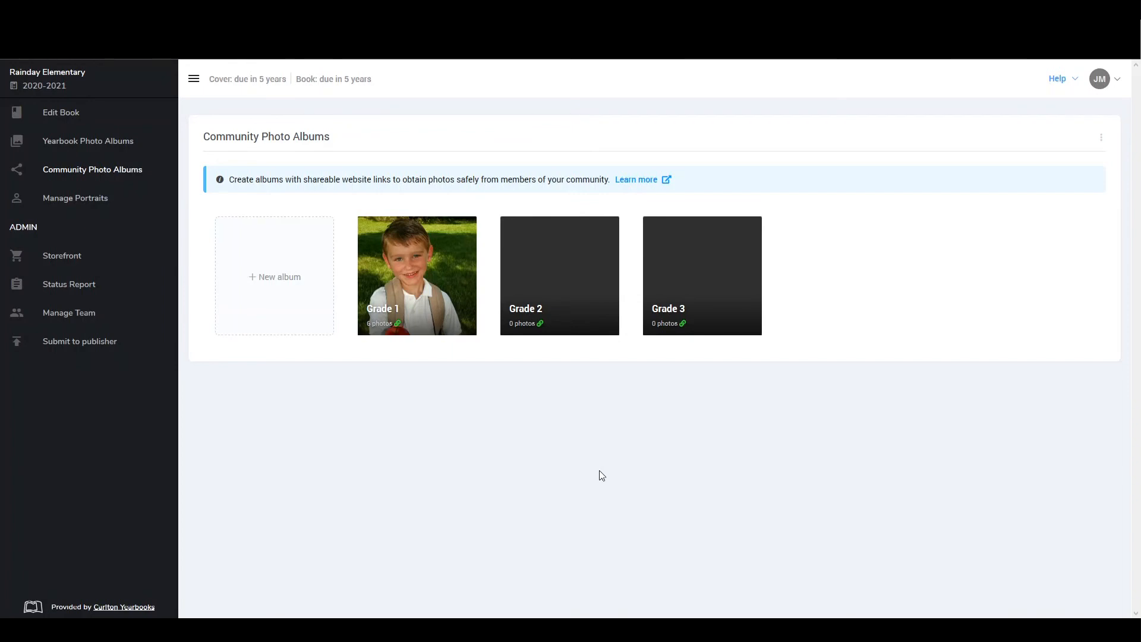
pyautogui.moveTo(452, 306)
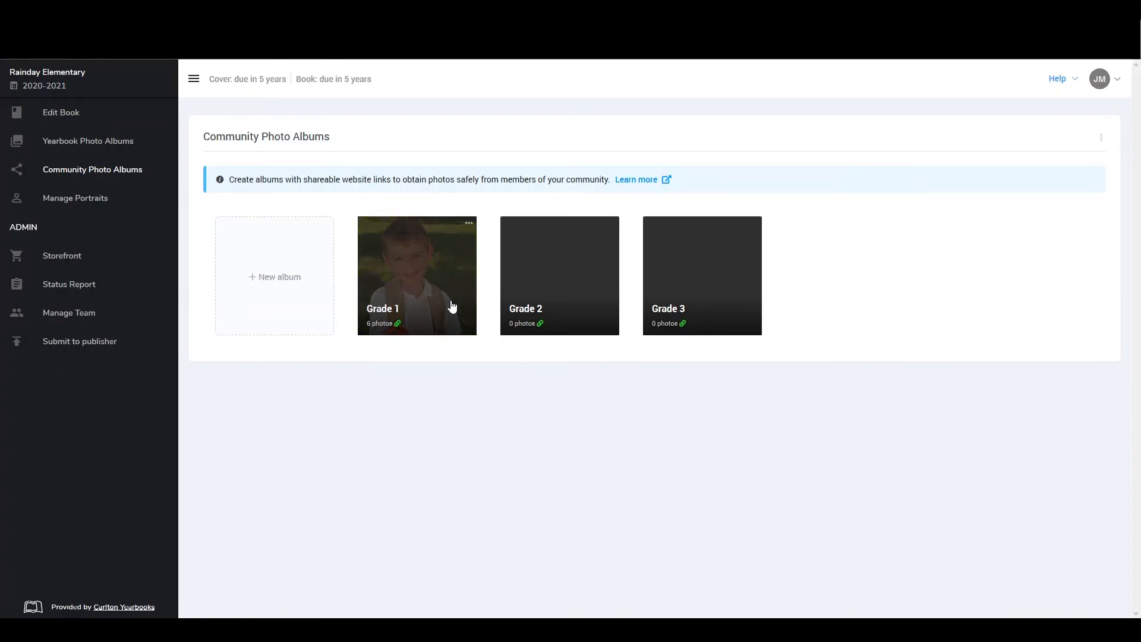
pyautogui.click(450, 305)
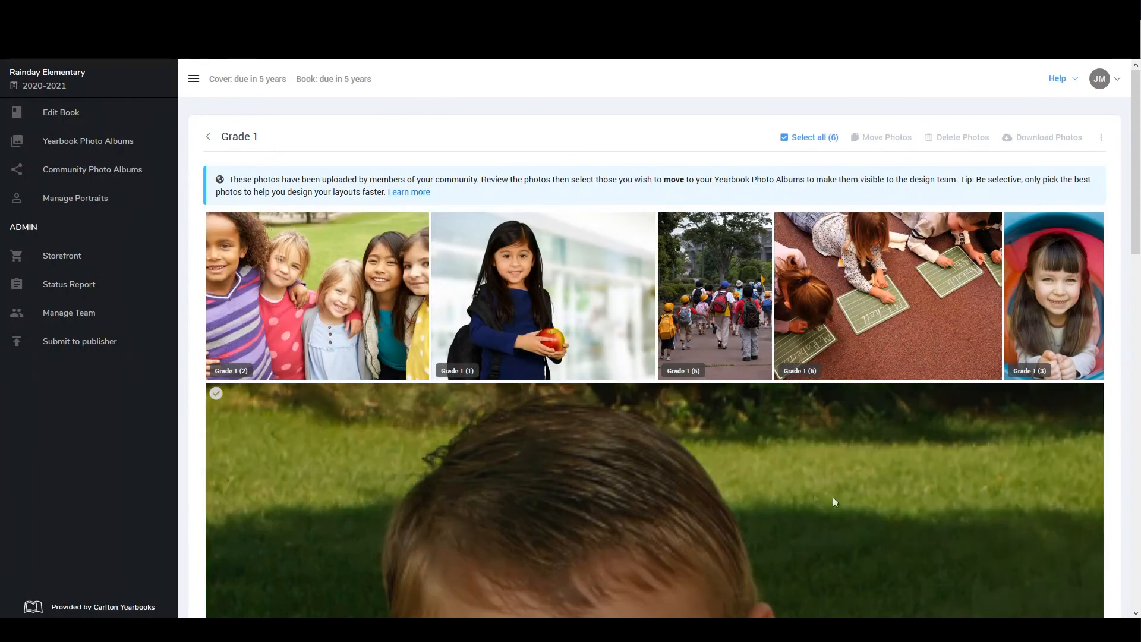
# Select all photos in the community Grade 1 album except Grade 1 (5) and Grade 1 (6)
pyautogui.scroll(-5, 330, 469)
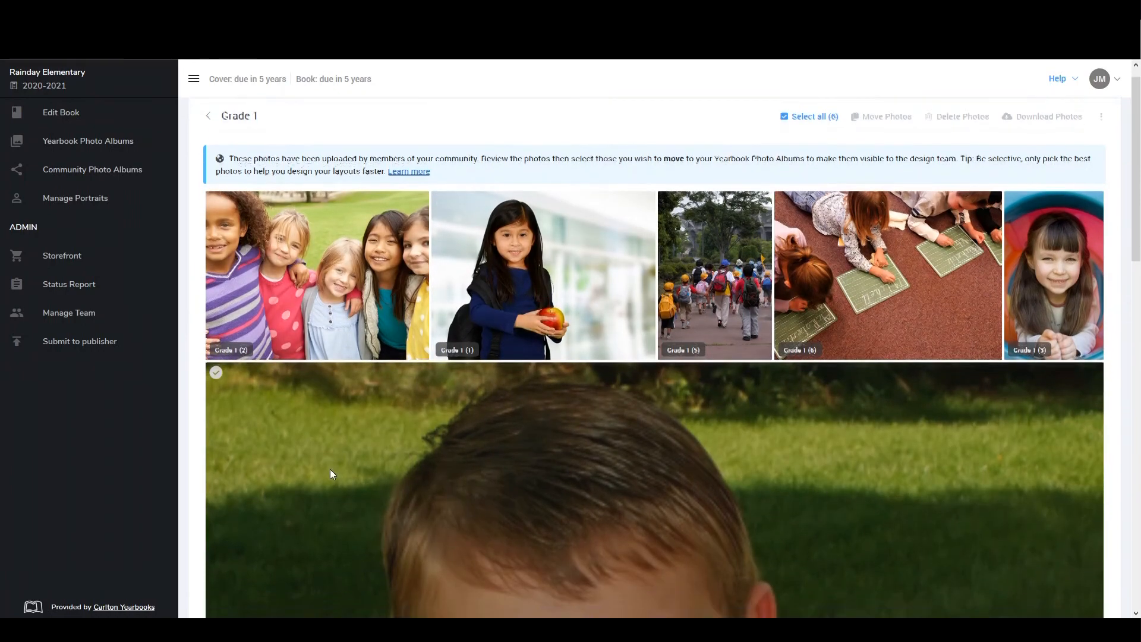
pyautogui.scroll(5, 330, 469)
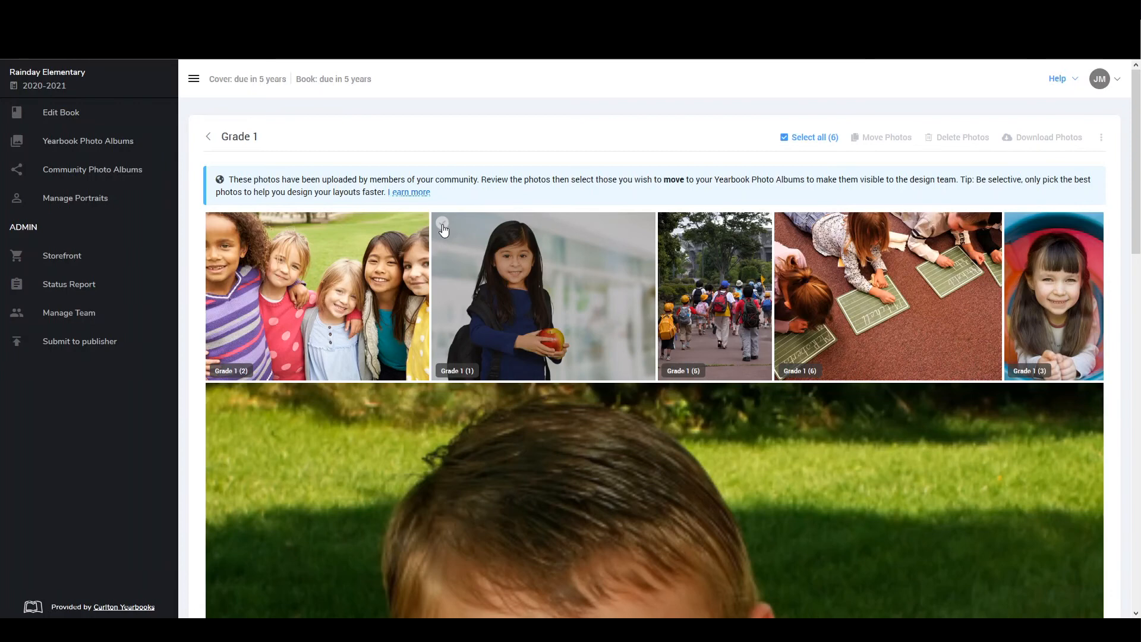
pyautogui.click(831, 139)
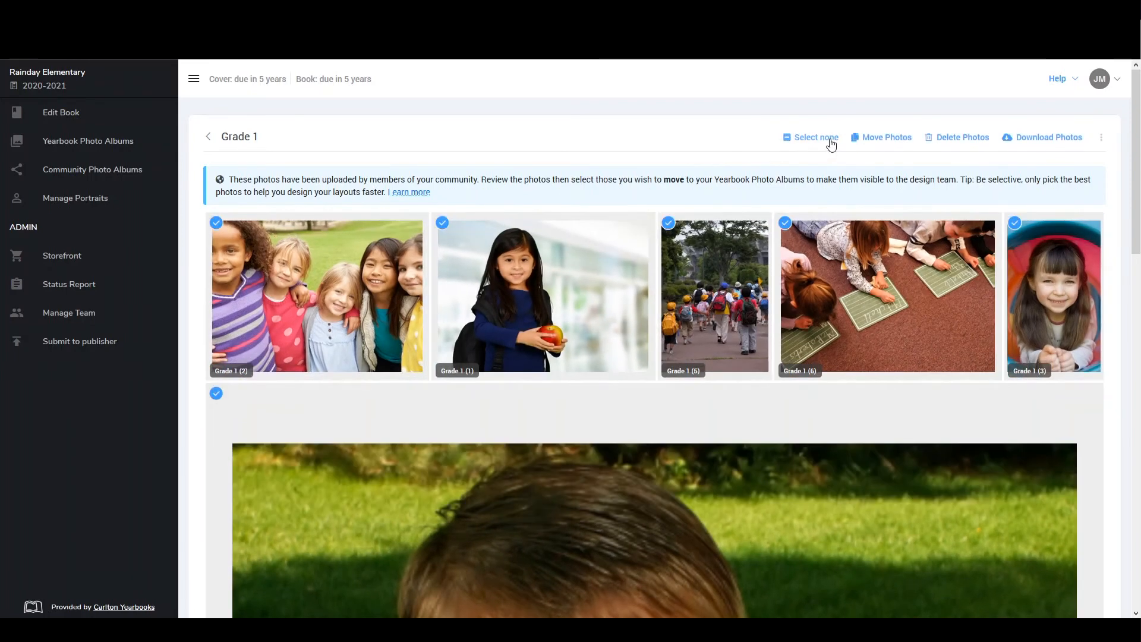
pyautogui.click(668, 224)
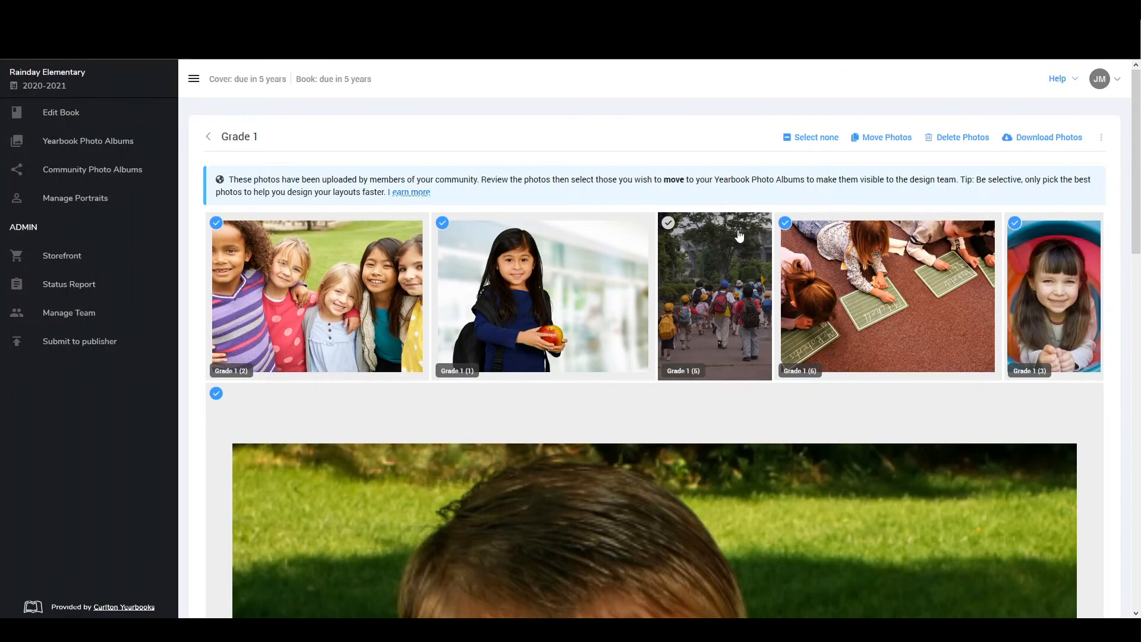
pyautogui.click(784, 223)
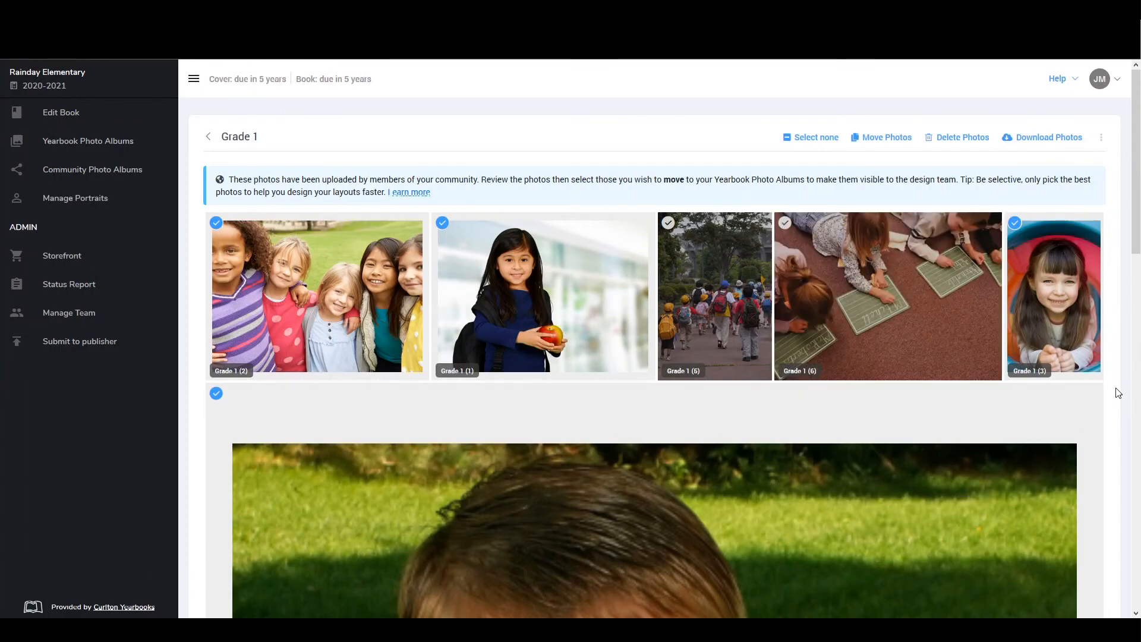
pyautogui.scroll(-2, 975, 559)
pyautogui.scroll(2, 975, 558)
# Move the selected photos into a new yearbook album named Grade 1 and check it among the yearbook photo albums
pyautogui.click(875, 143)
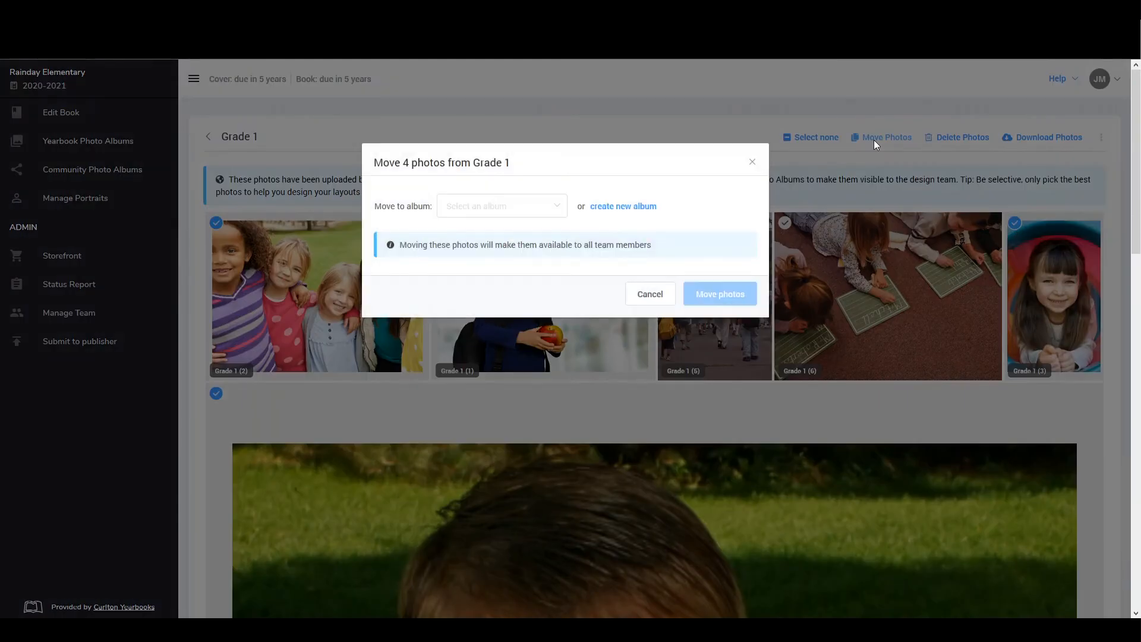
pyautogui.click(562, 207)
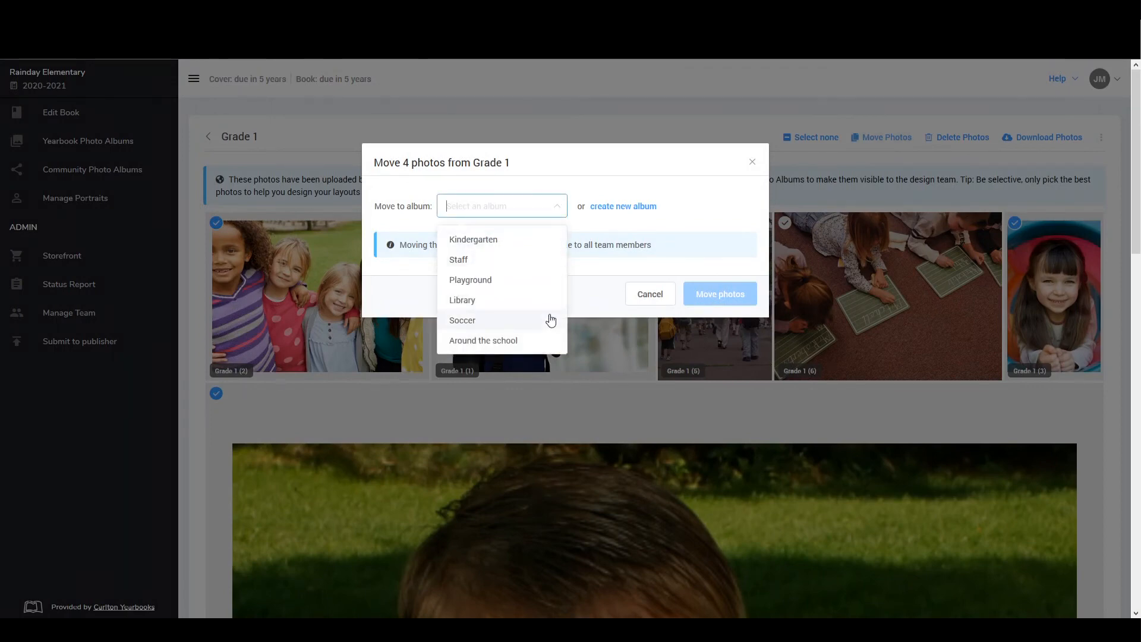
pyautogui.click(643, 208)
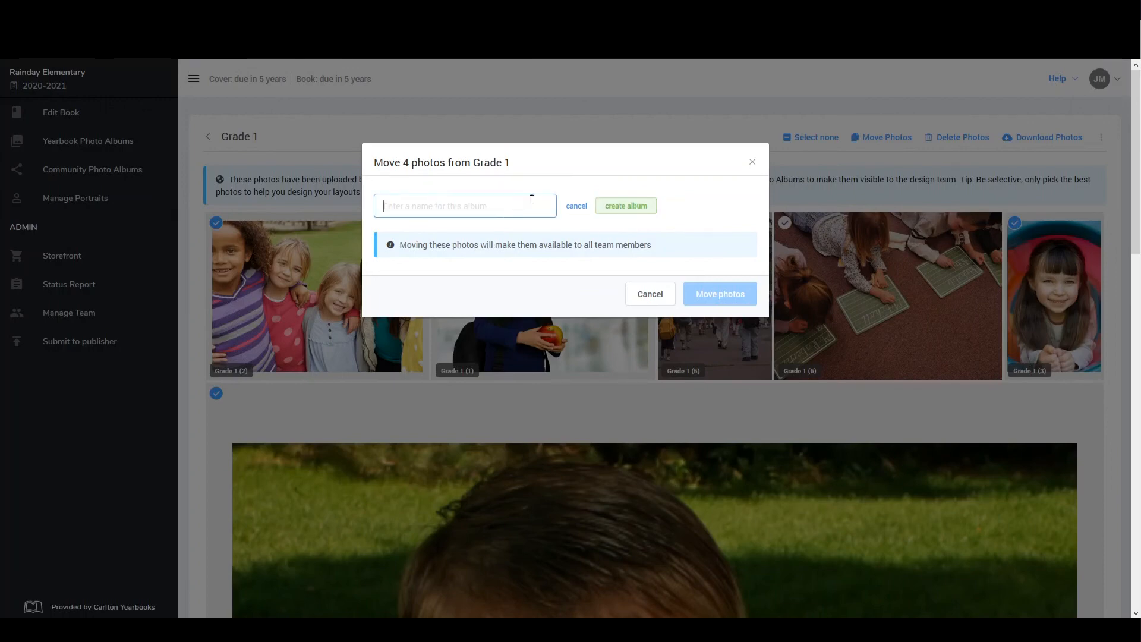
pyautogui.write('GRad')
pyautogui.press('BackSpace')
pyautogui.press('BackSpace')
pyautogui.write('rade 1')
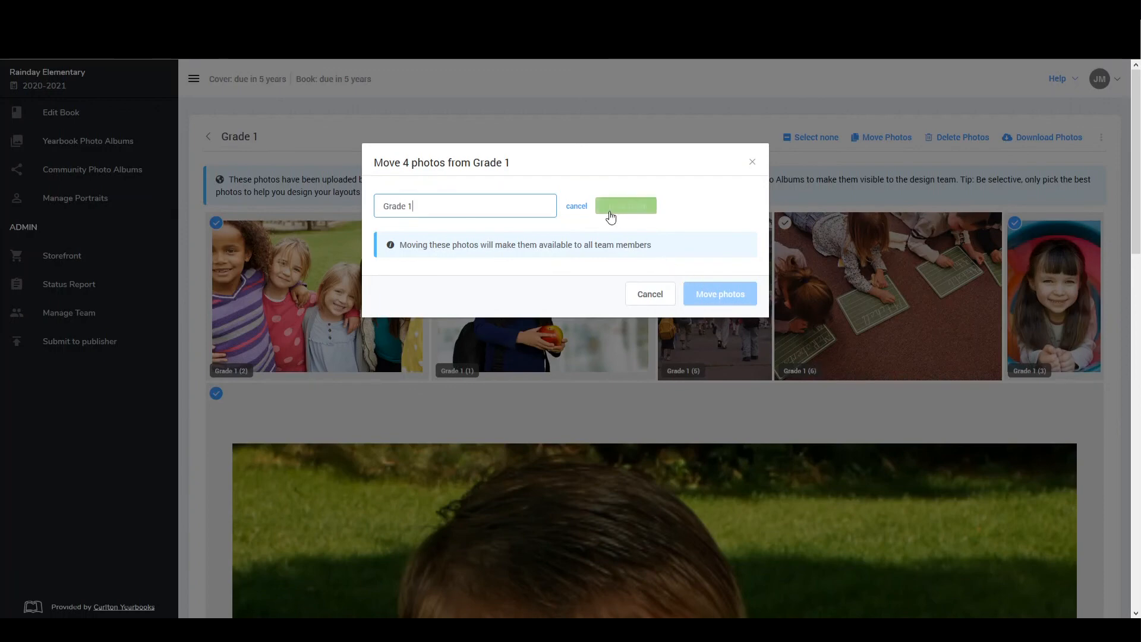
pyautogui.click(627, 206)
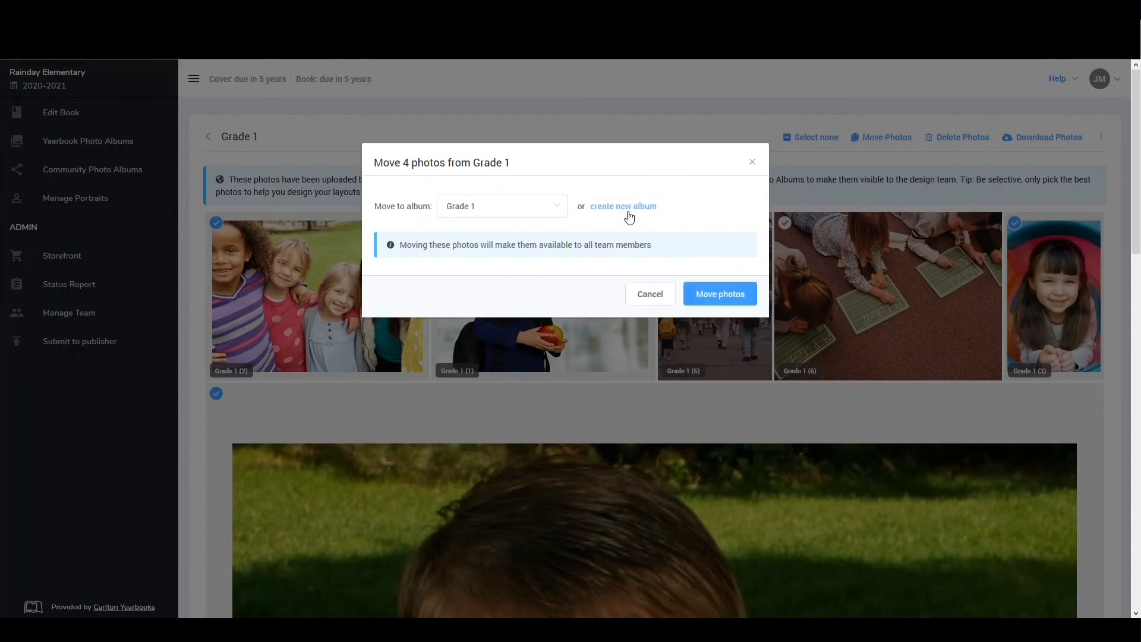
pyautogui.click(721, 293)
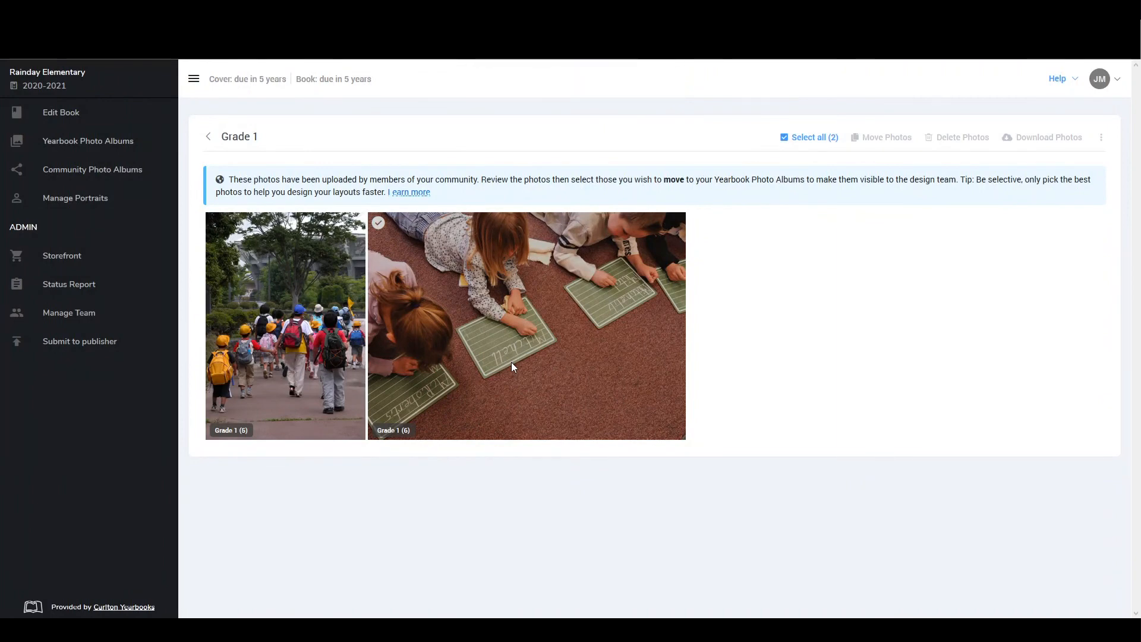
pyautogui.click(106, 143)
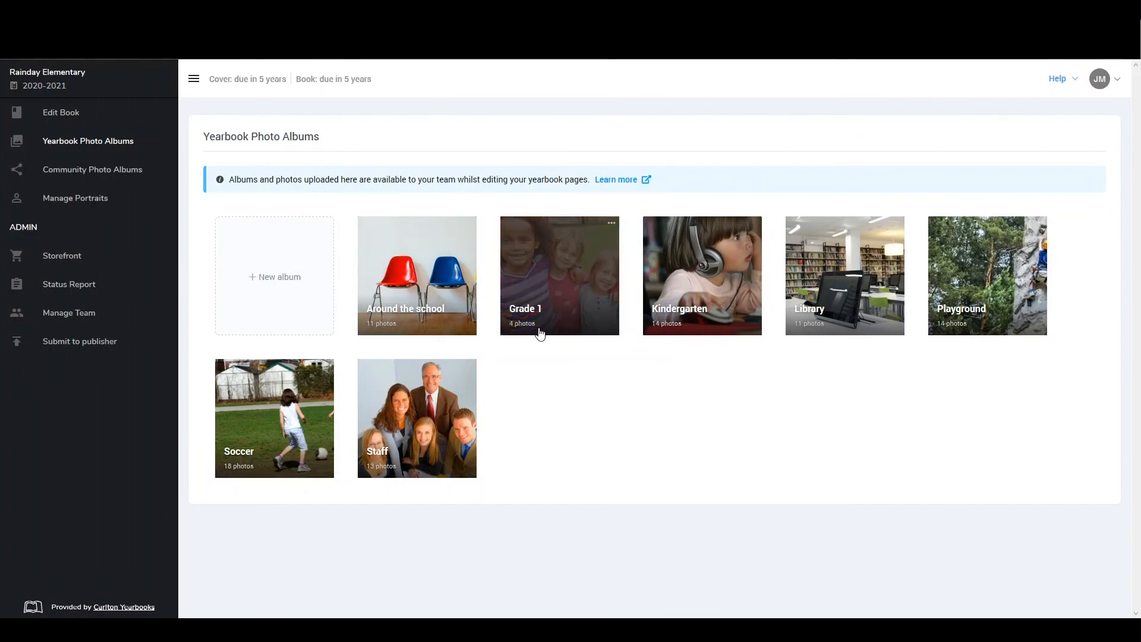
# Disable guest uploading for the community photo albums and re-enable it
pyautogui.click(105, 173)
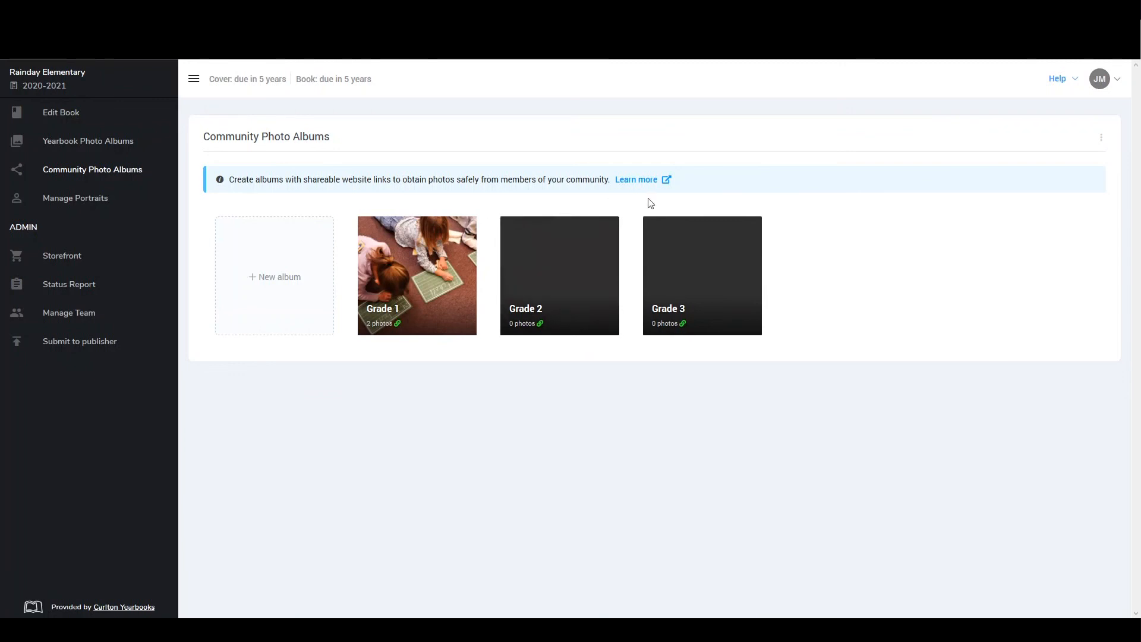
pyautogui.click(1102, 140)
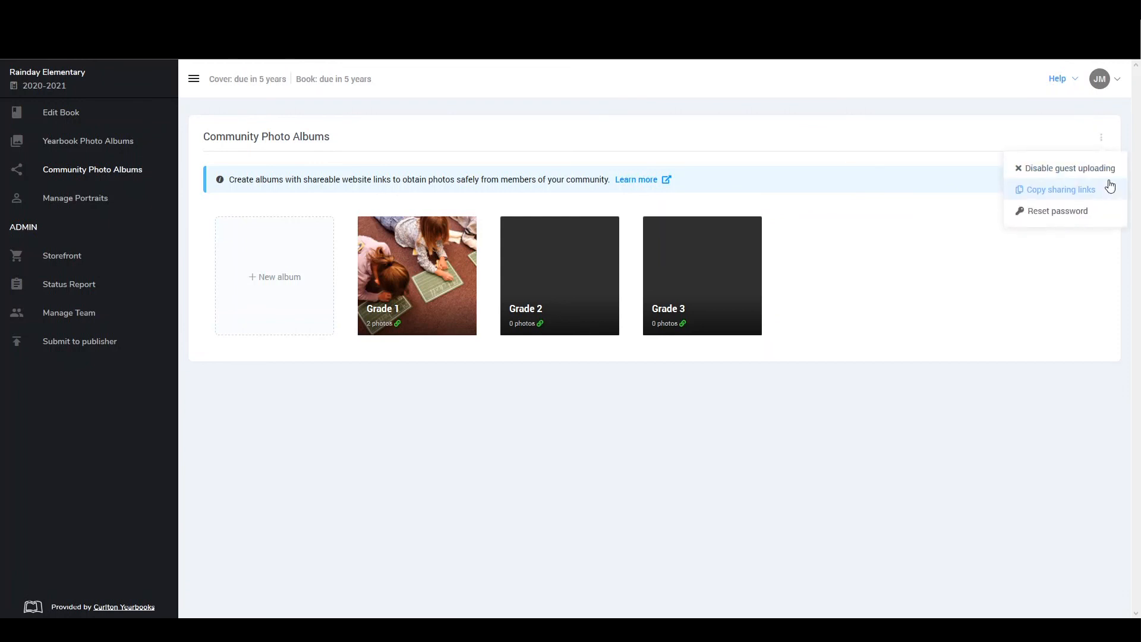
pyautogui.click(1109, 184)
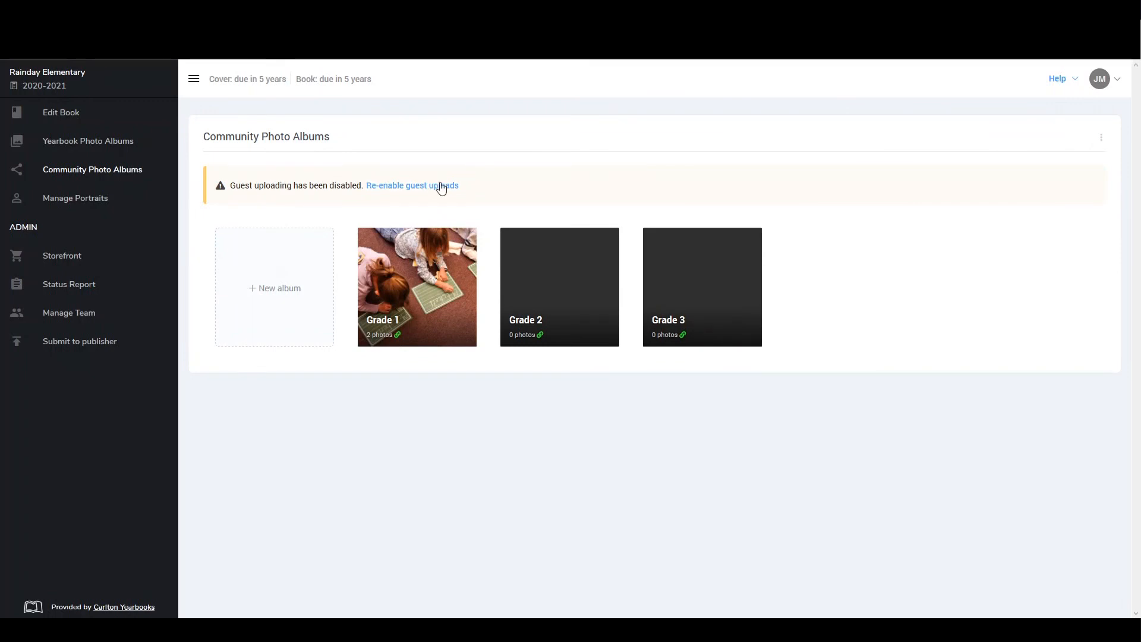
pyautogui.click(1102, 140)
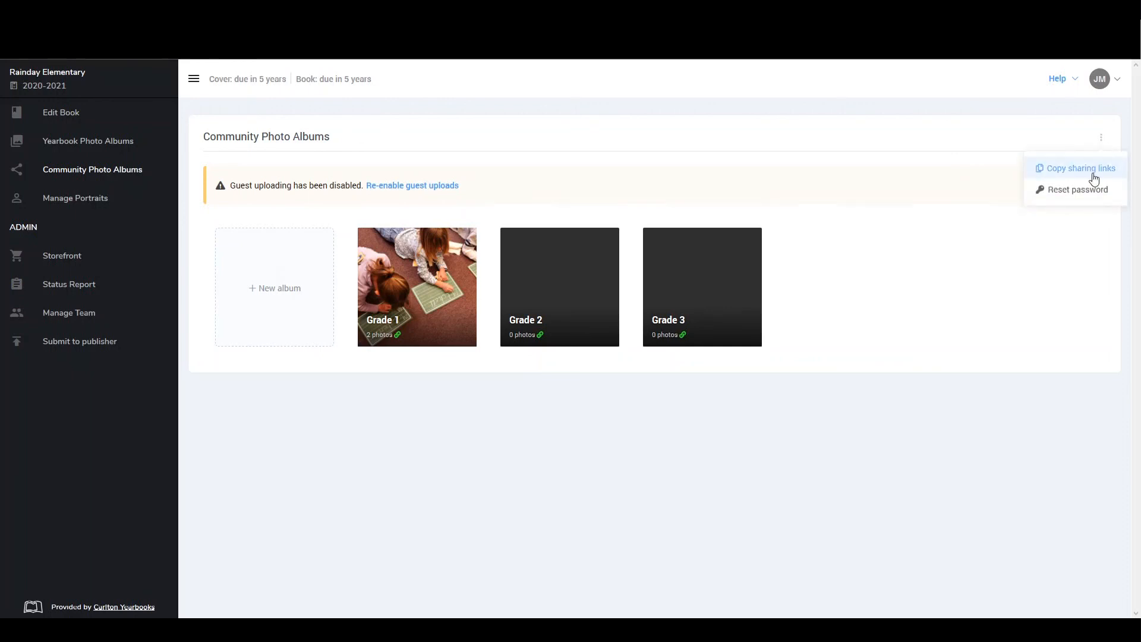
pyautogui.click(433, 184)
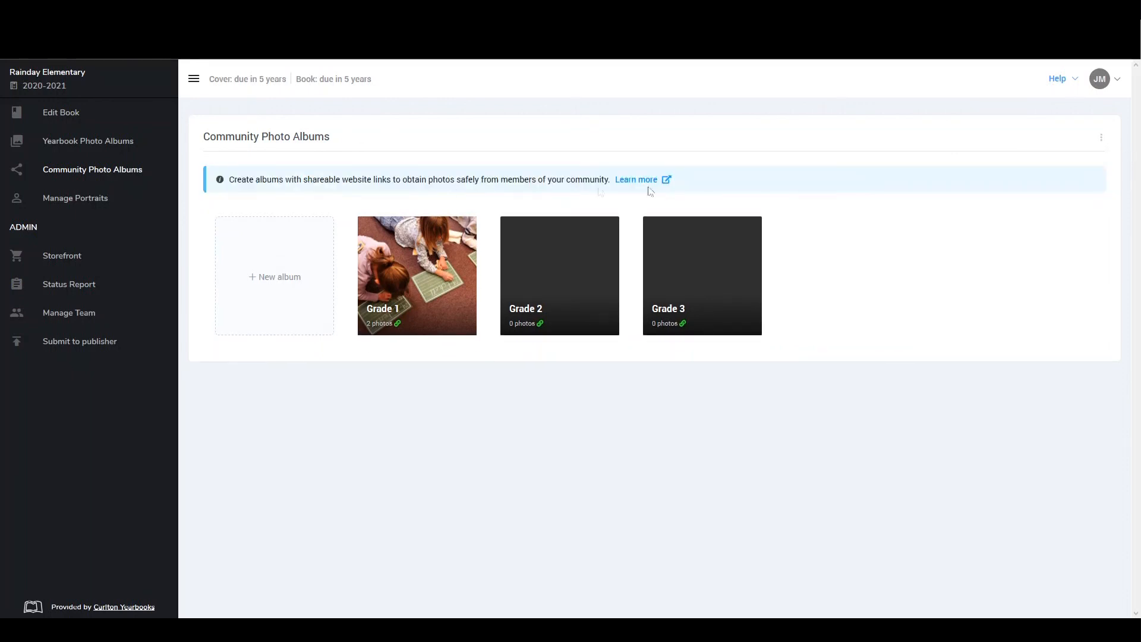
# Open the password reset for community guest uploads and close it without setting a new password
pyautogui.click(1103, 140)
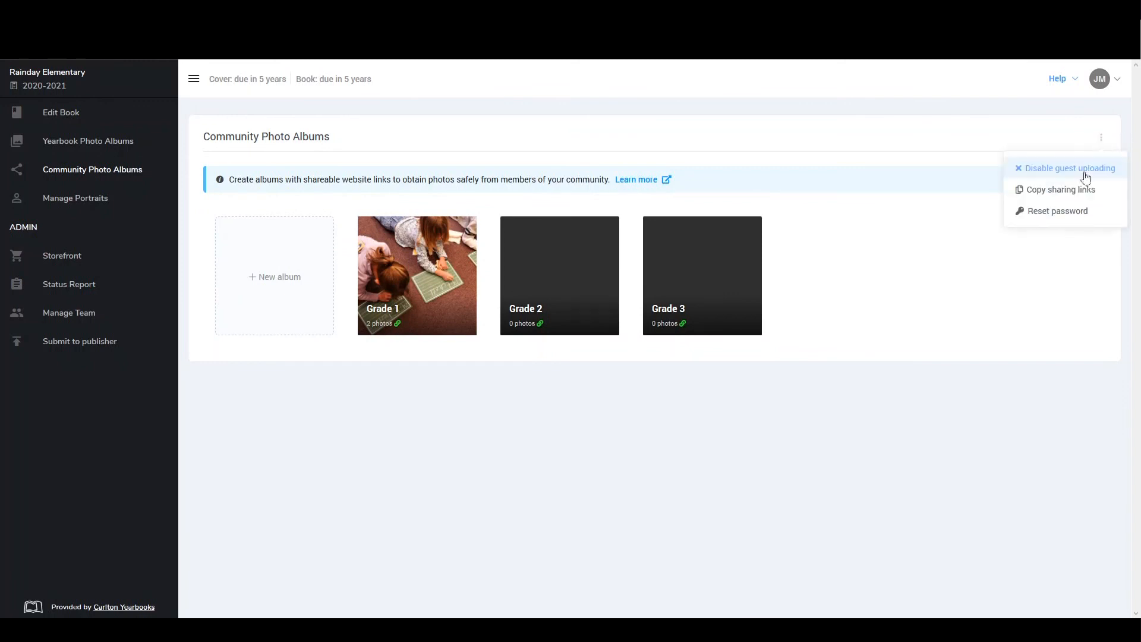
pyautogui.click(1068, 217)
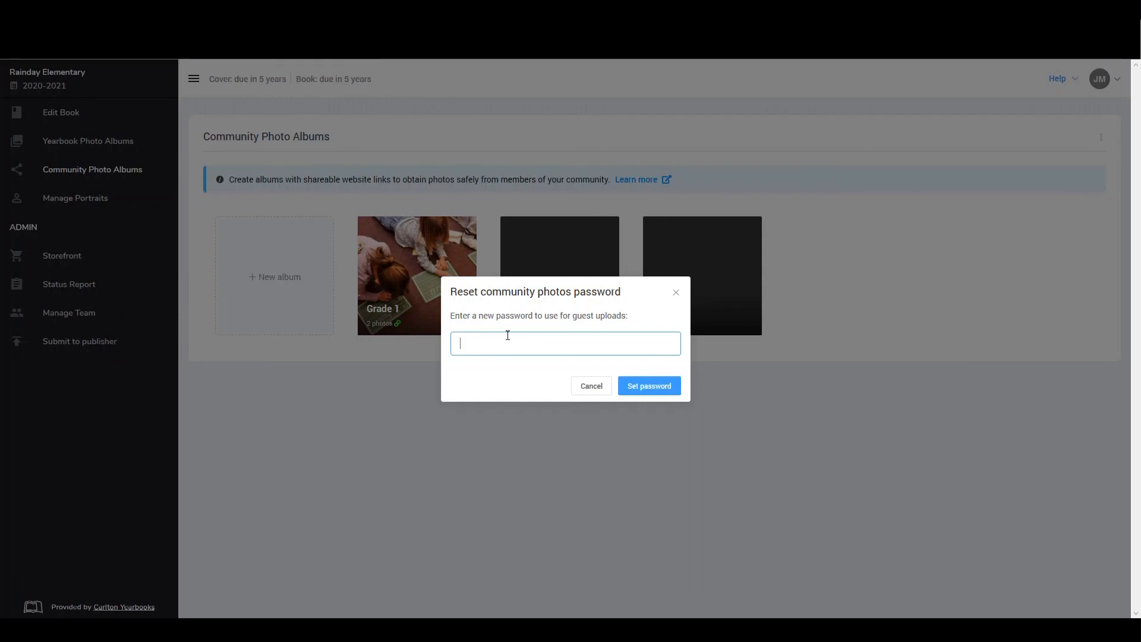
pyautogui.press('Escape')
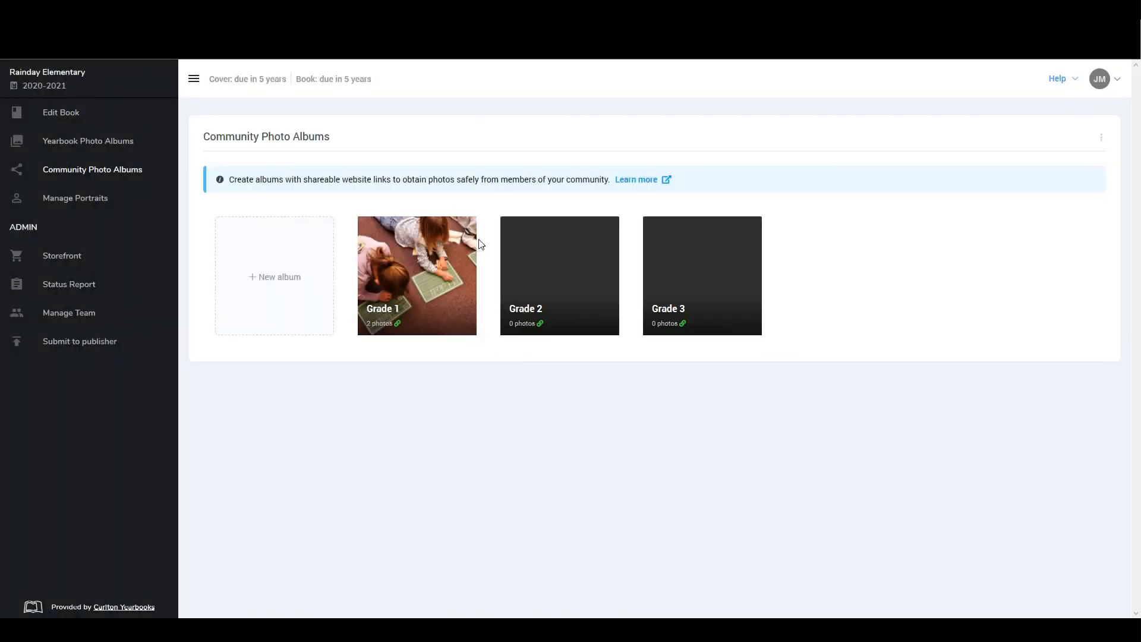
# Select the chalkboard photo in the community Grade 1 album, examine the album's display and sorting options, and return to the community albums
pyautogui.moveTo(466, 227)
pyautogui.click(466, 227)
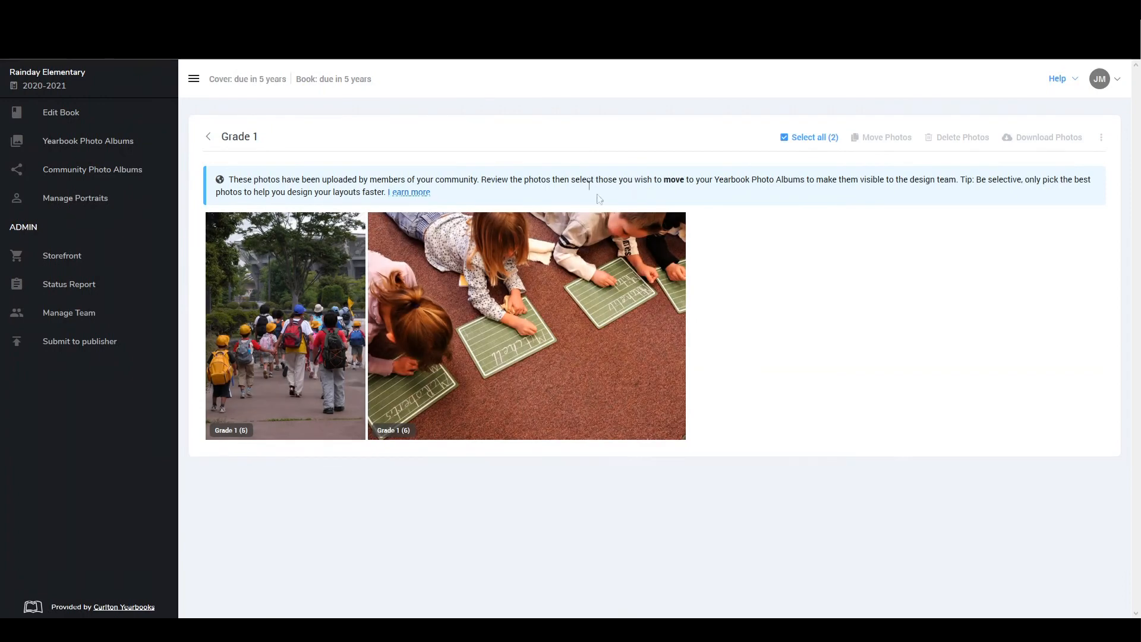
pyautogui.moveTo(553, 284)
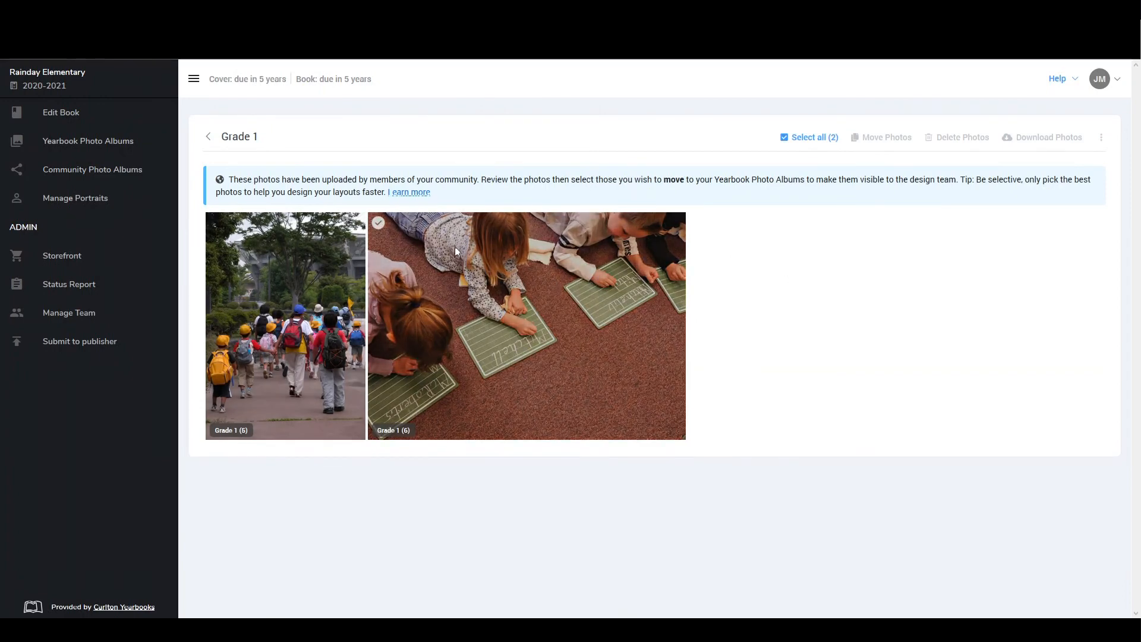
pyautogui.click(378, 222)
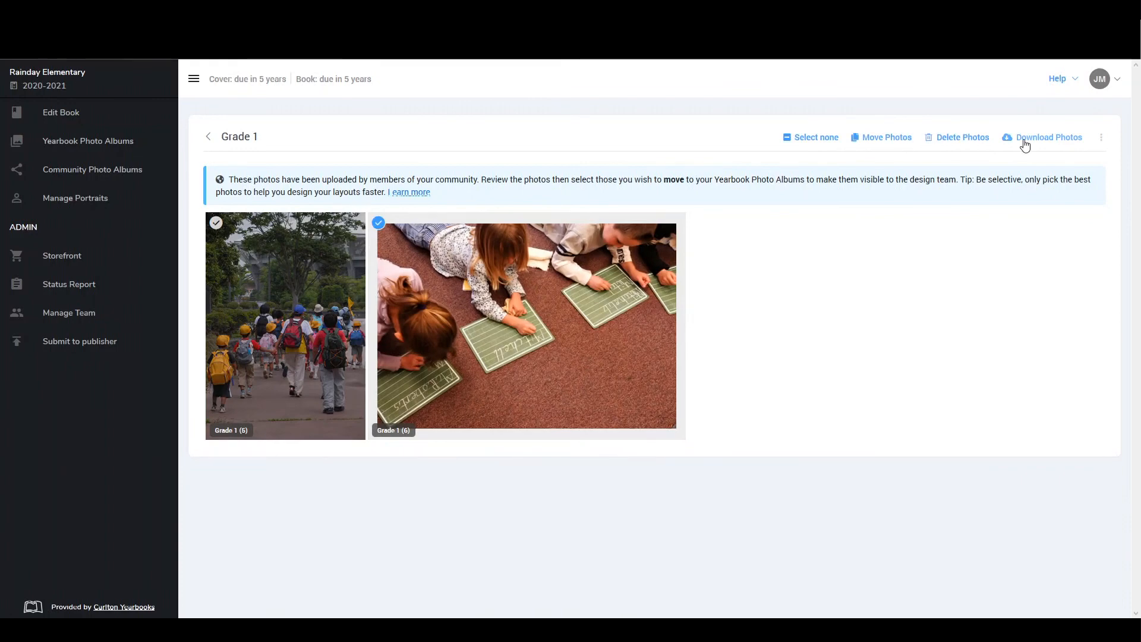
pyautogui.click(1101, 139)
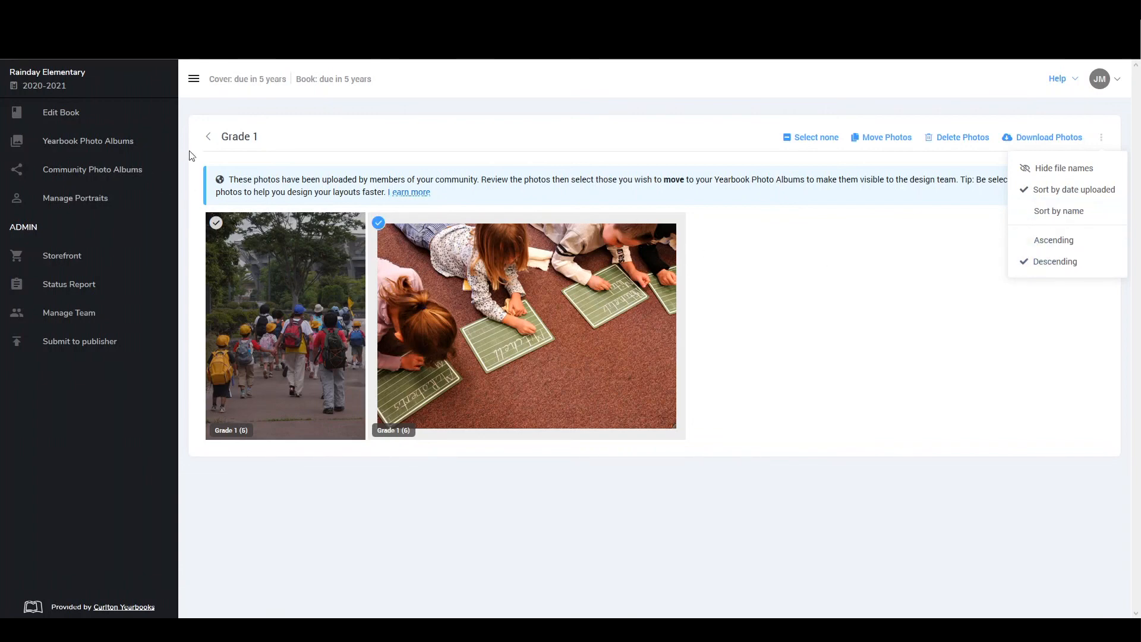
pyautogui.click(208, 136)
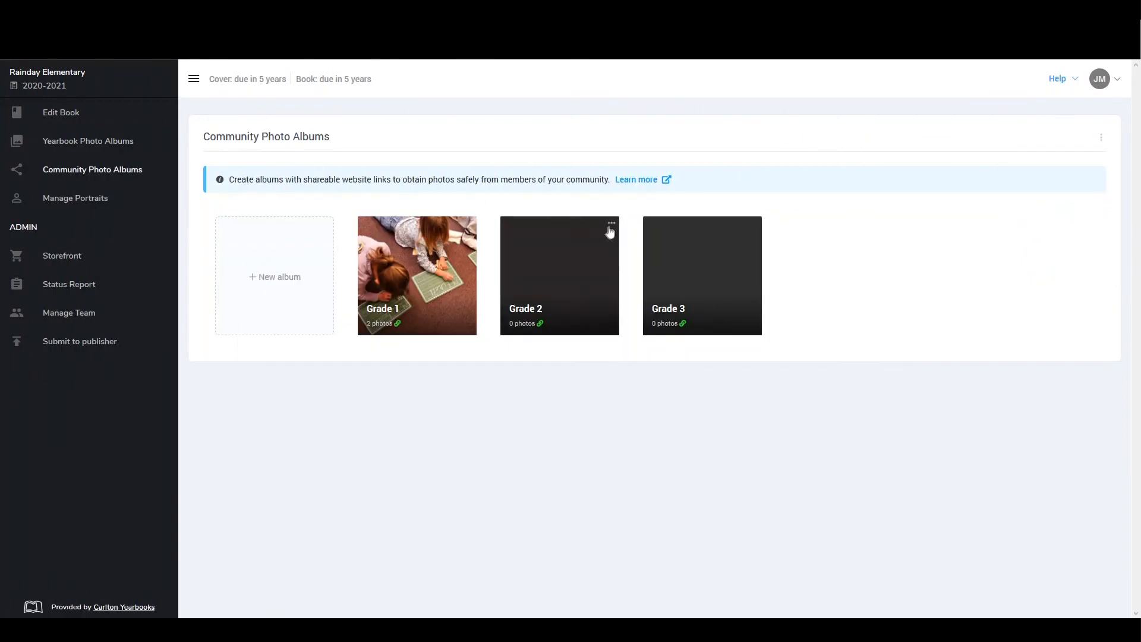
# Examine the options for the community Grade 2 album and return to the yearbook photo albums
pyautogui.click(612, 229)
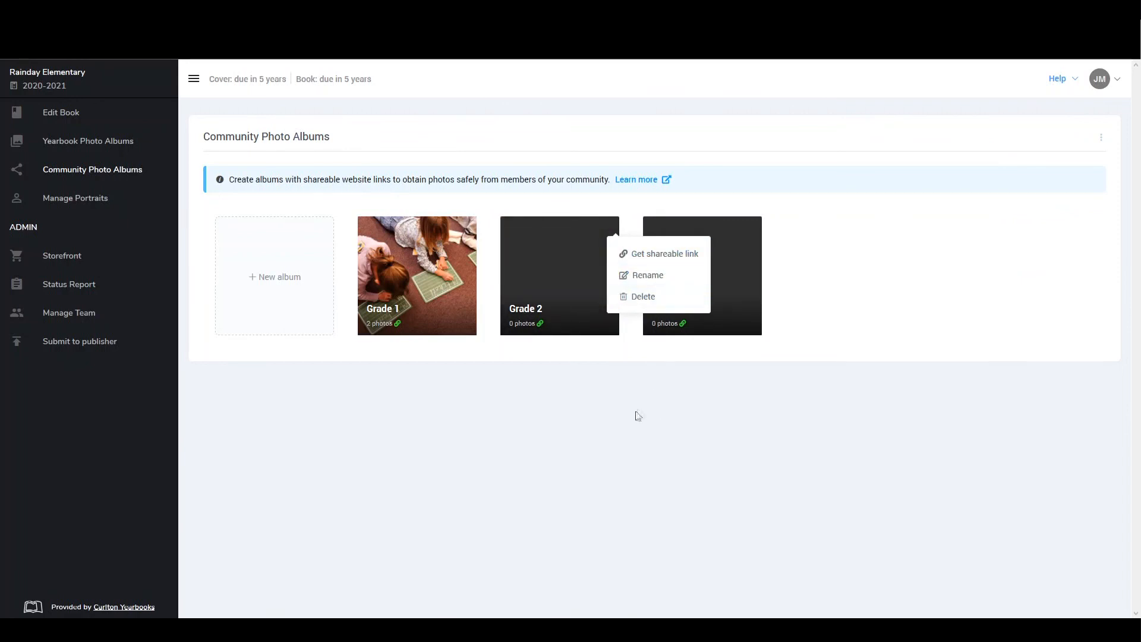
pyautogui.click(634, 413)
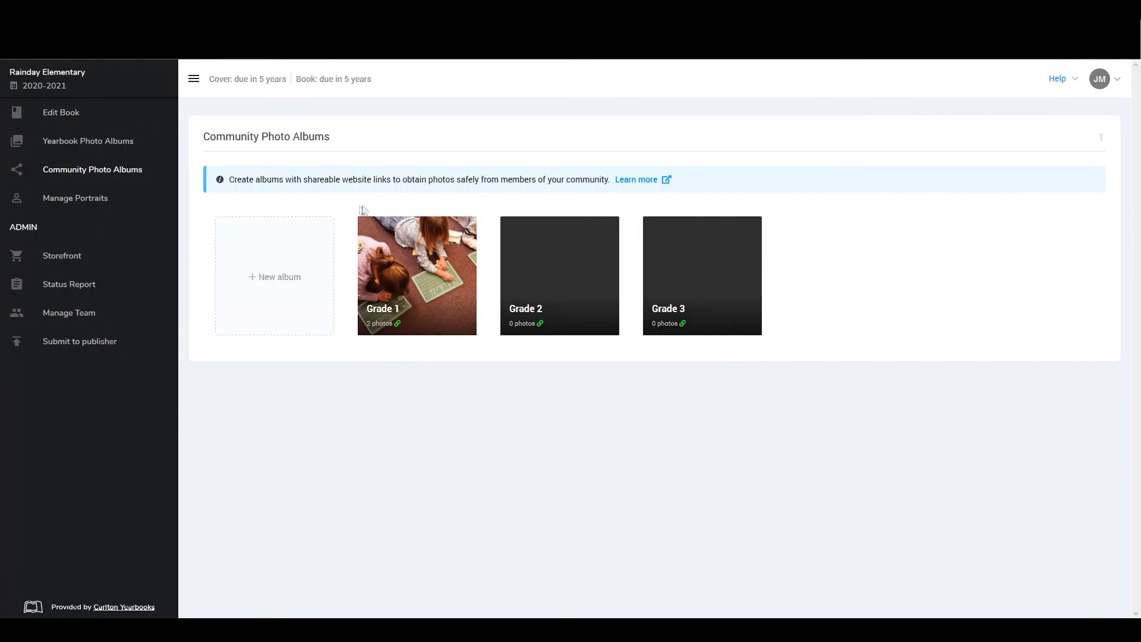
pyautogui.click(76, 149)
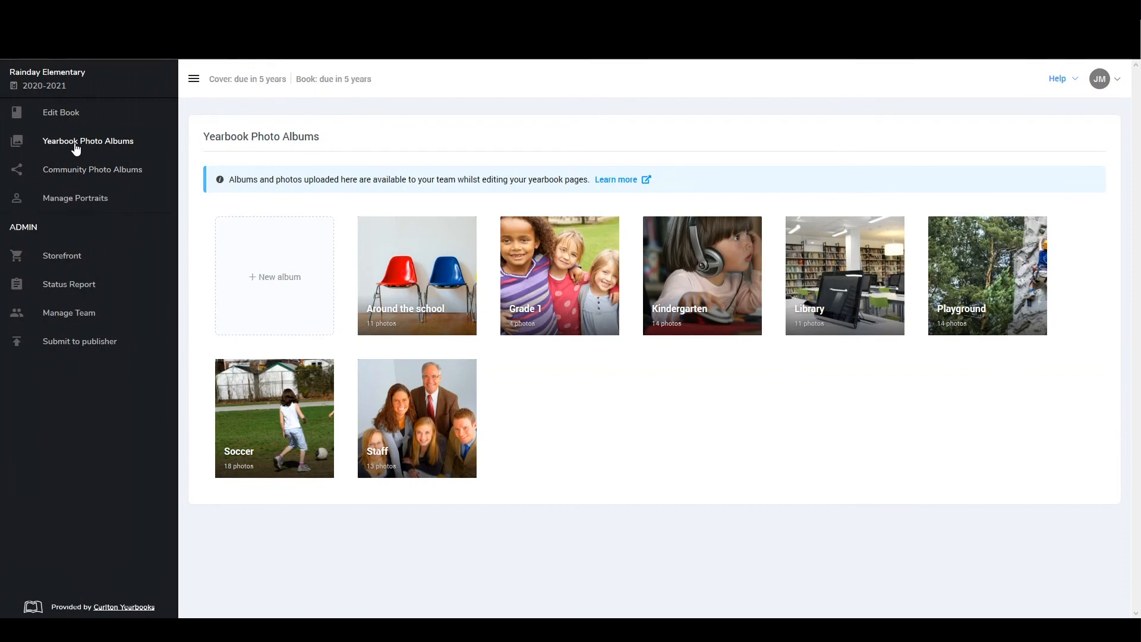